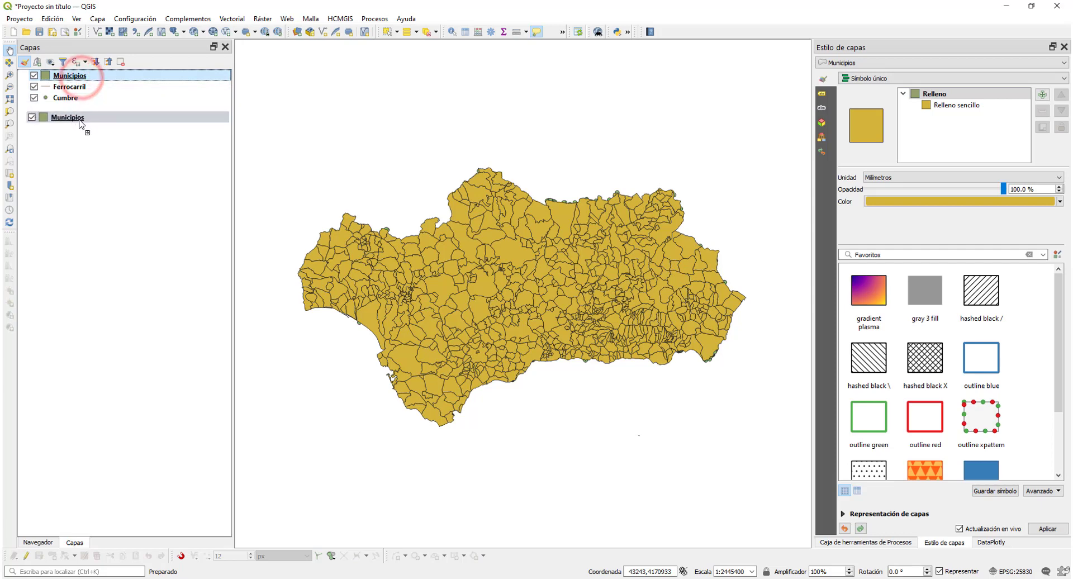
Step: Move the Municipios layer to the bottom of the layer order
drag(82, 80, 84, 134)
click(78, 77)
drag(77, 76, 80, 108)
click(81, 79)
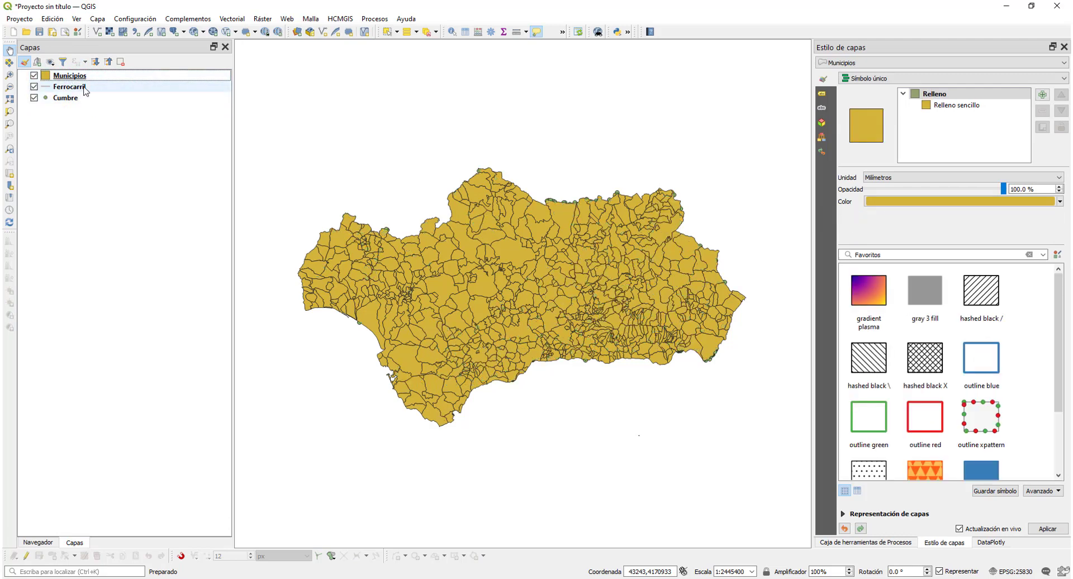
click(80, 80)
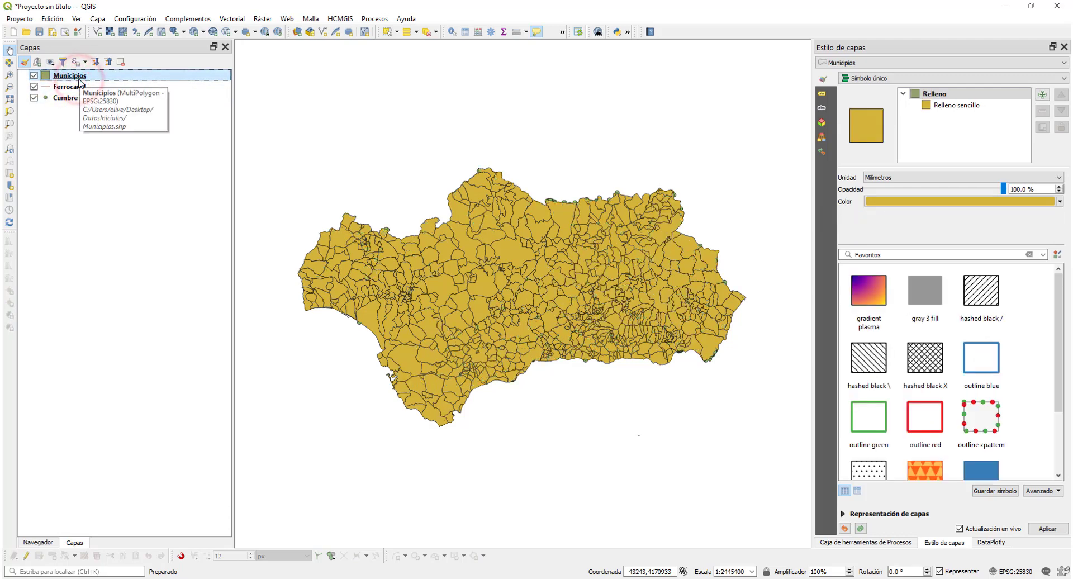
right_click(80, 83)
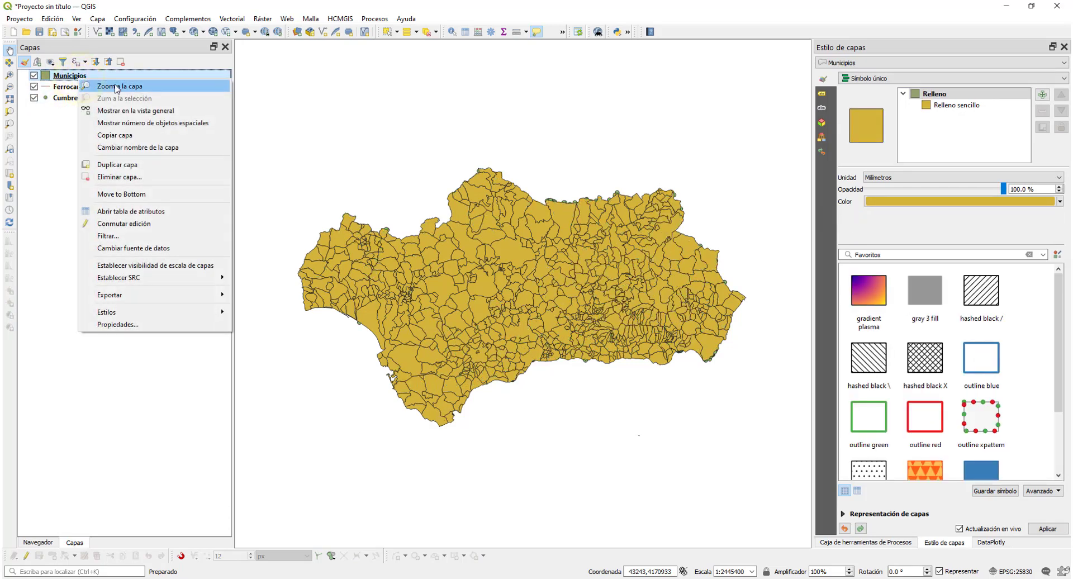
click(144, 194)
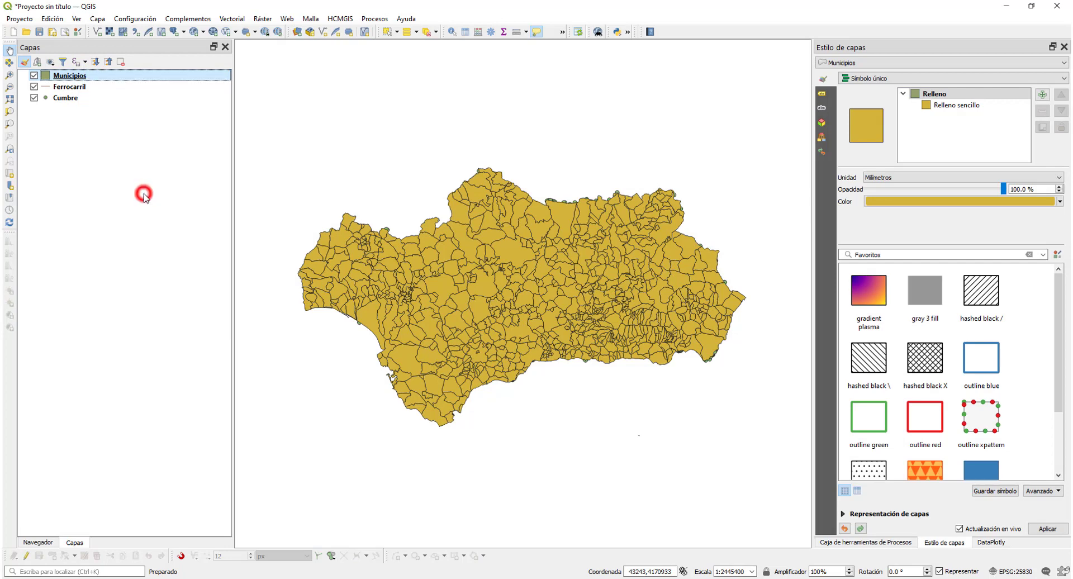
Step: Move the Cumbre layer to the top of the layer order
click(73, 88)
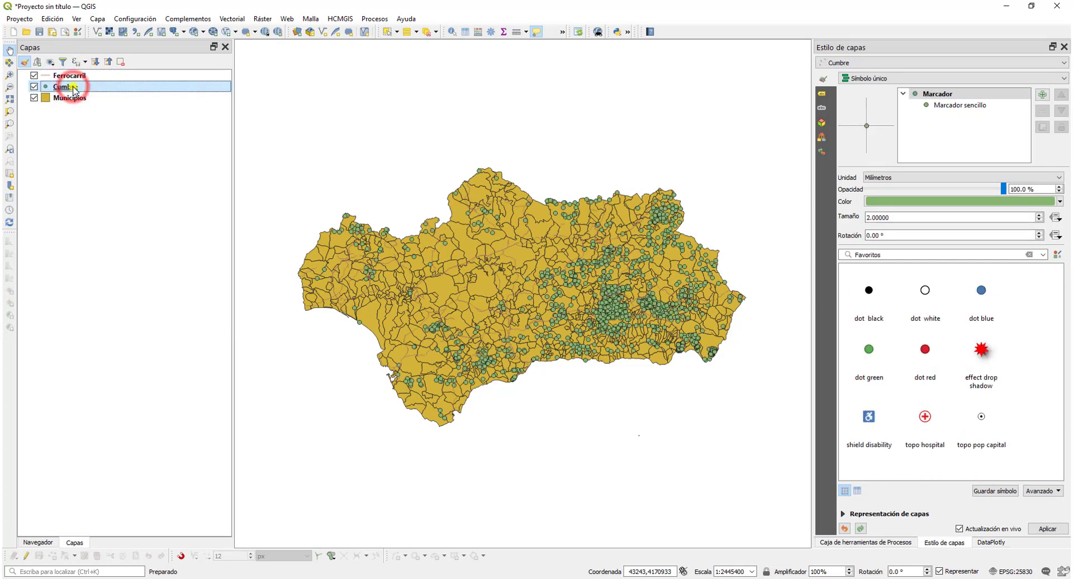
right_click(73, 87)
click(153, 203)
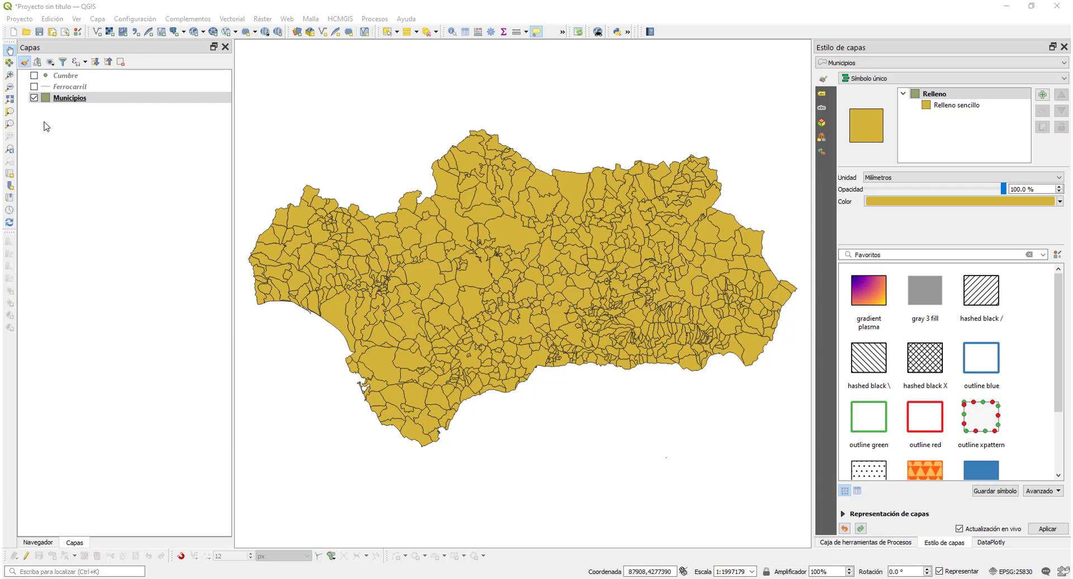
Step: Hide and redisplay the Municipios layer, and make all layers visible at once
click(34, 99)
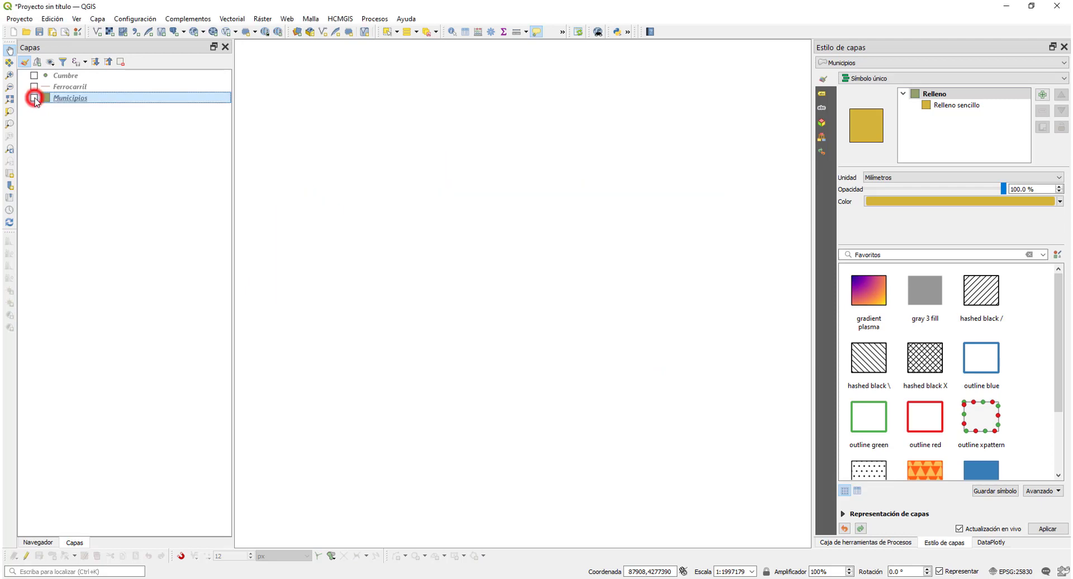
click(34, 99)
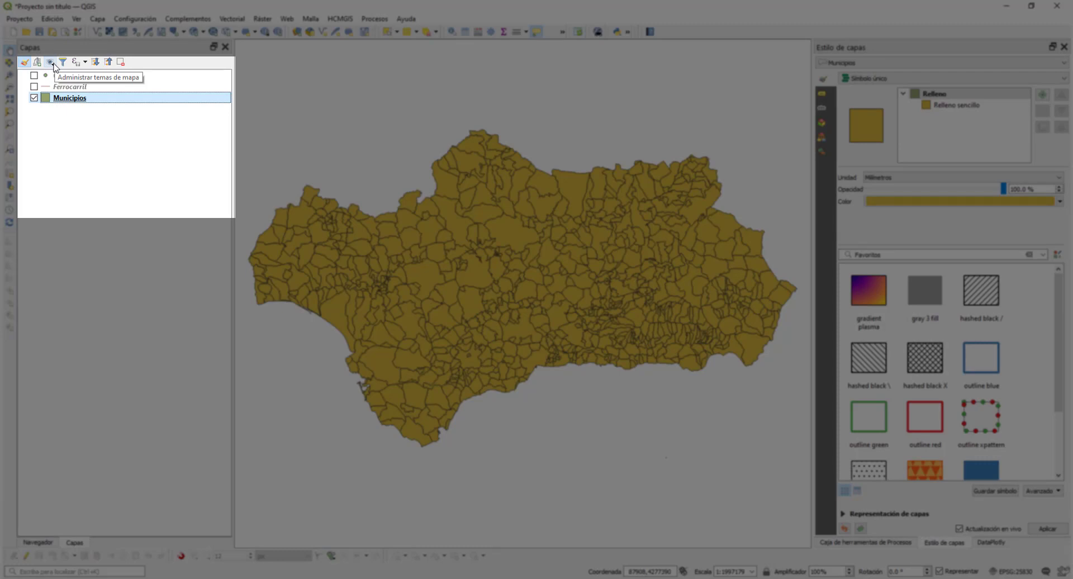
click(53, 63)
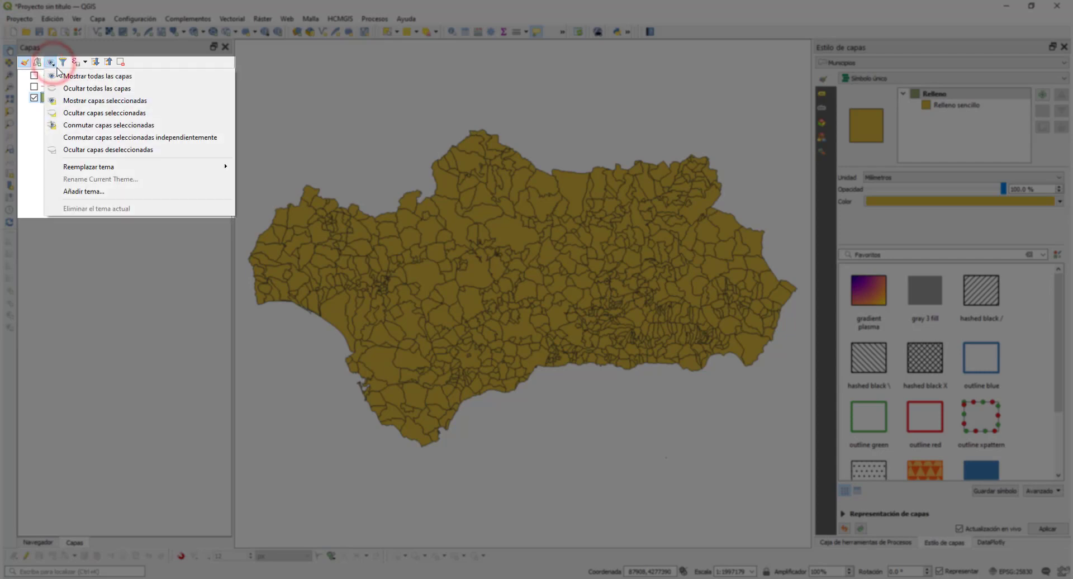
click(65, 75)
Step: Hide all layers at once and show only the selected Municipios layer
click(50, 62)
click(63, 88)
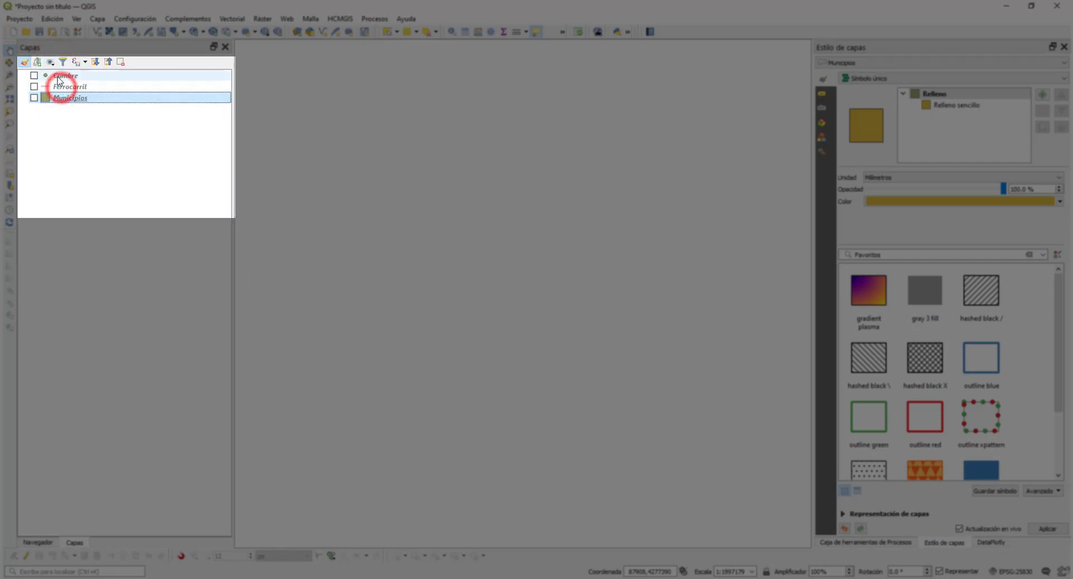
click(50, 62)
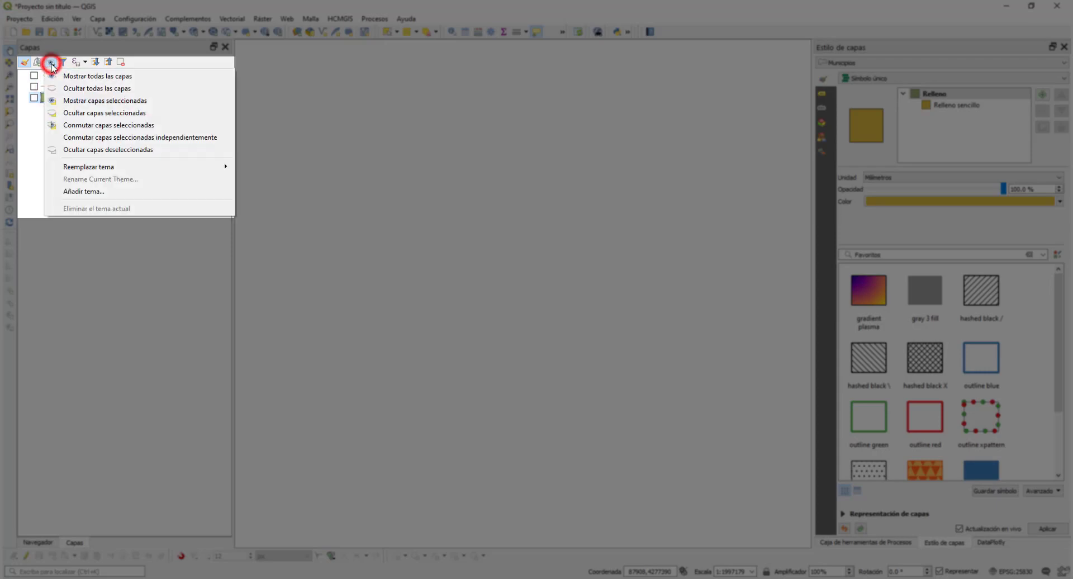
click(88, 100)
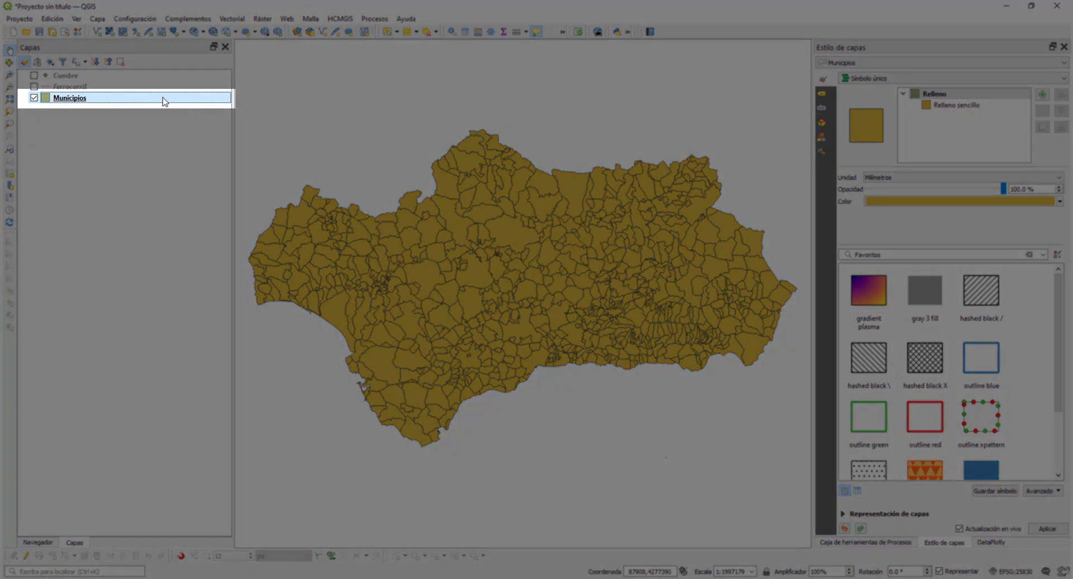
click(100, 88)
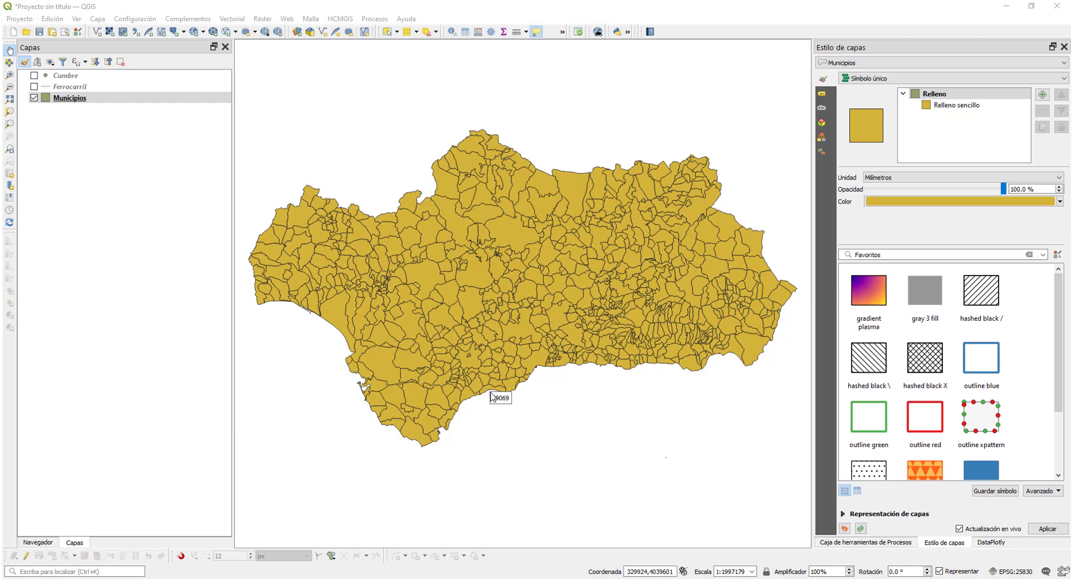
Step: View the municipalities along the southern coast up close, and zoom back to the full extent of the Municipios layer
right_click(90, 100)
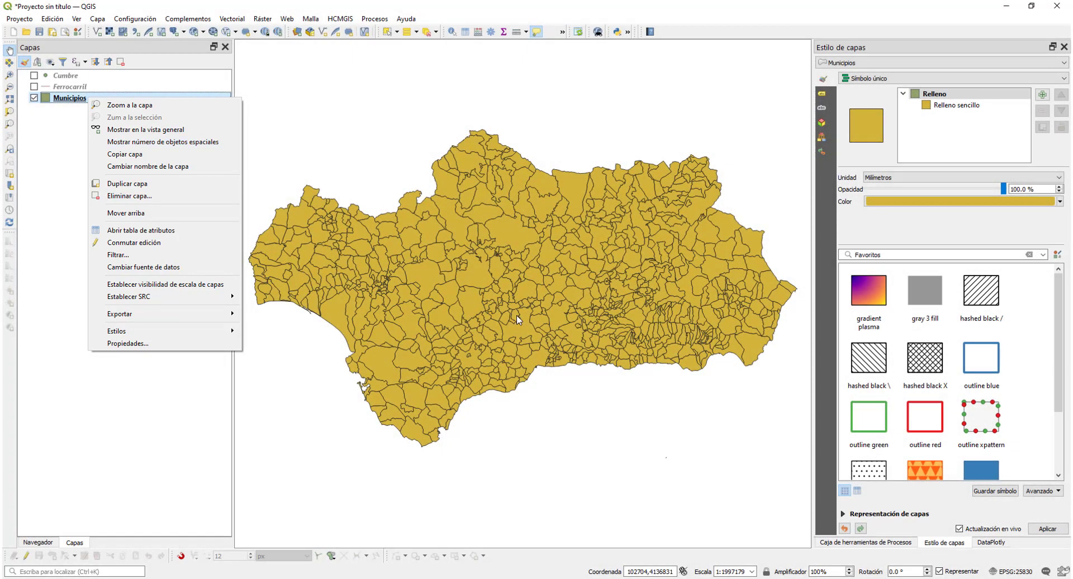
click(518, 318)
scroll(535, 340, up, 4)
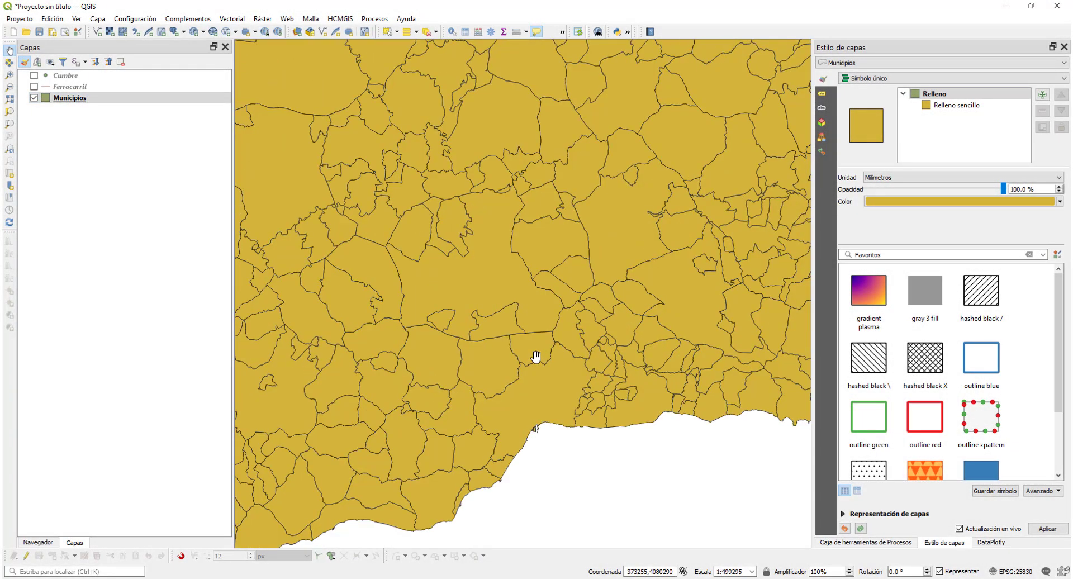
drag(529, 383, 426, 143)
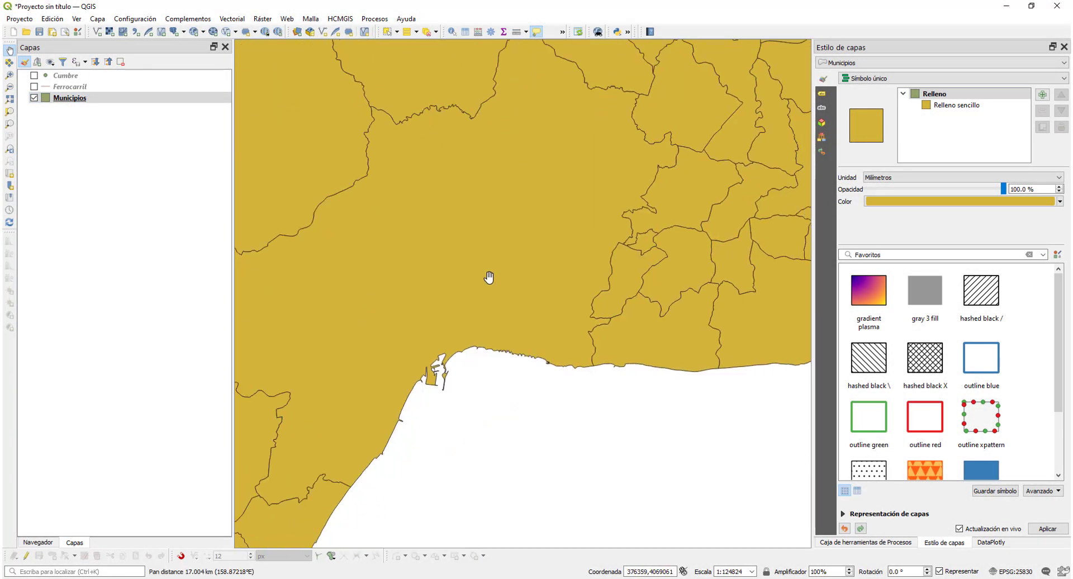
mouse_move(489, 277)
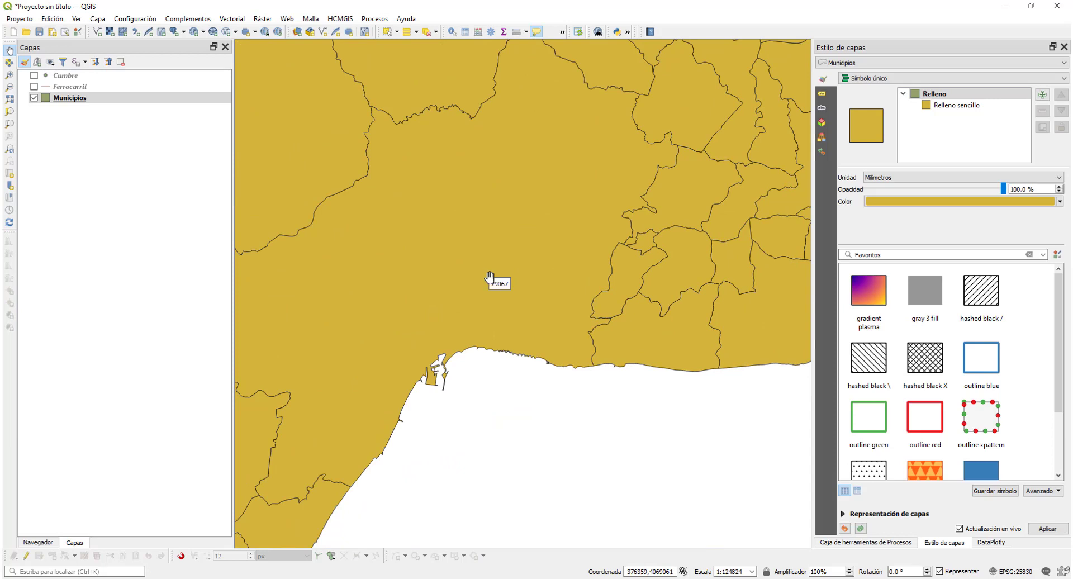
right_click(85, 100)
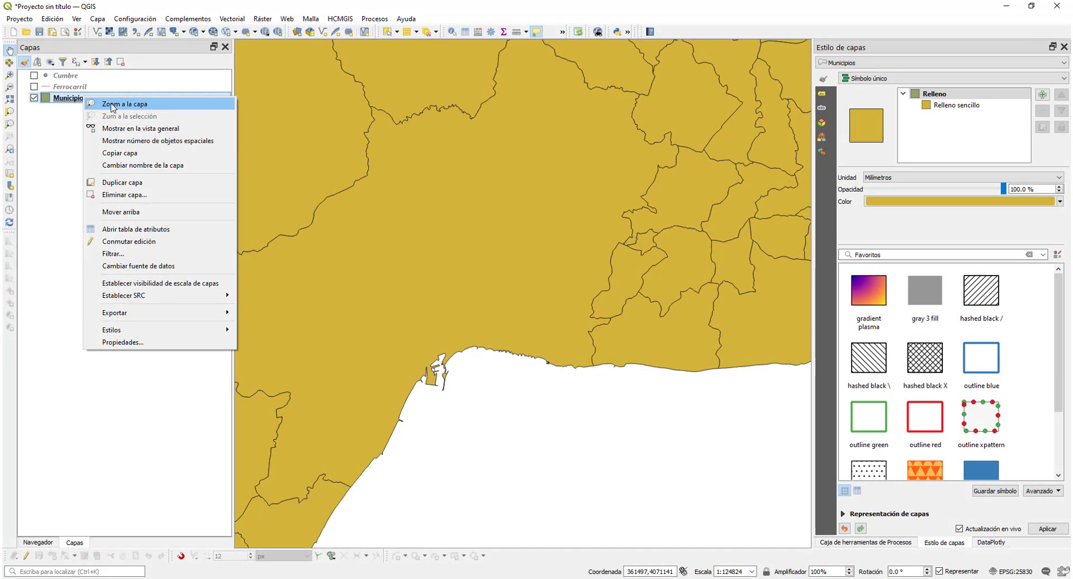
click(114, 105)
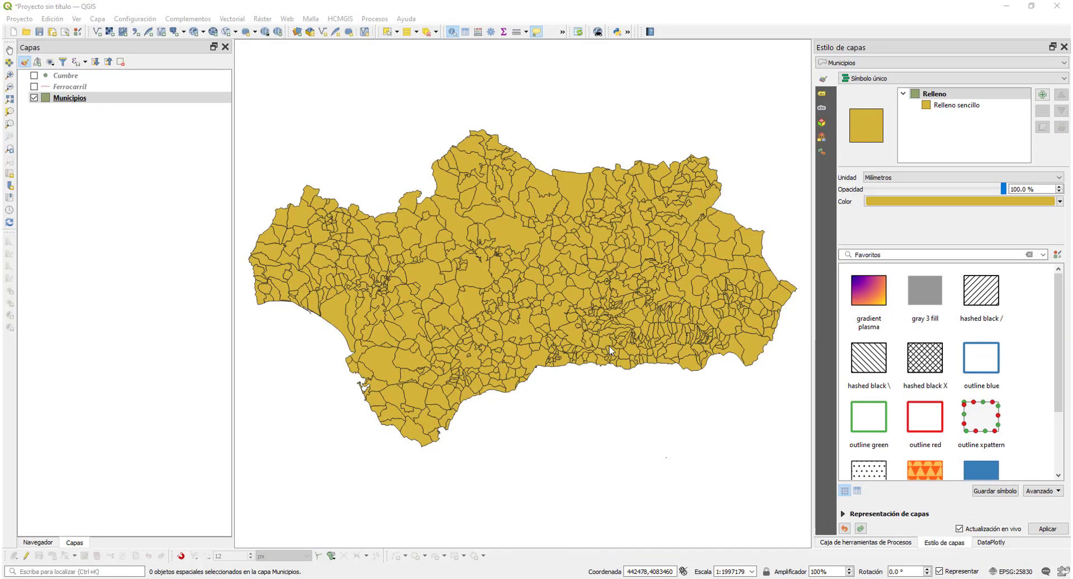
Step: Identify the Córdoba municipality on the map to view its attributes, and close the results
mouse_move(609, 347)
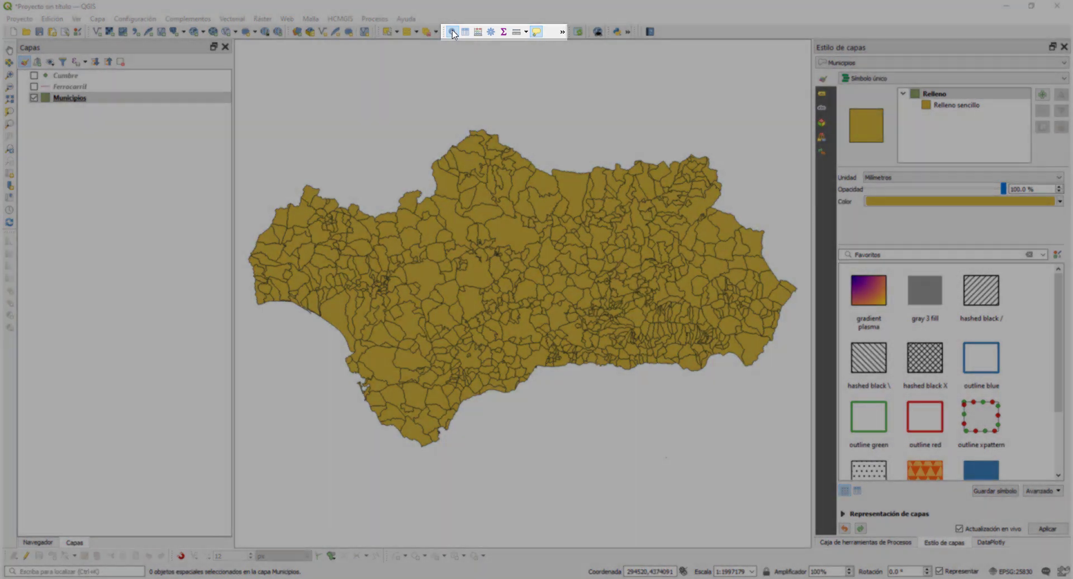
click(453, 32)
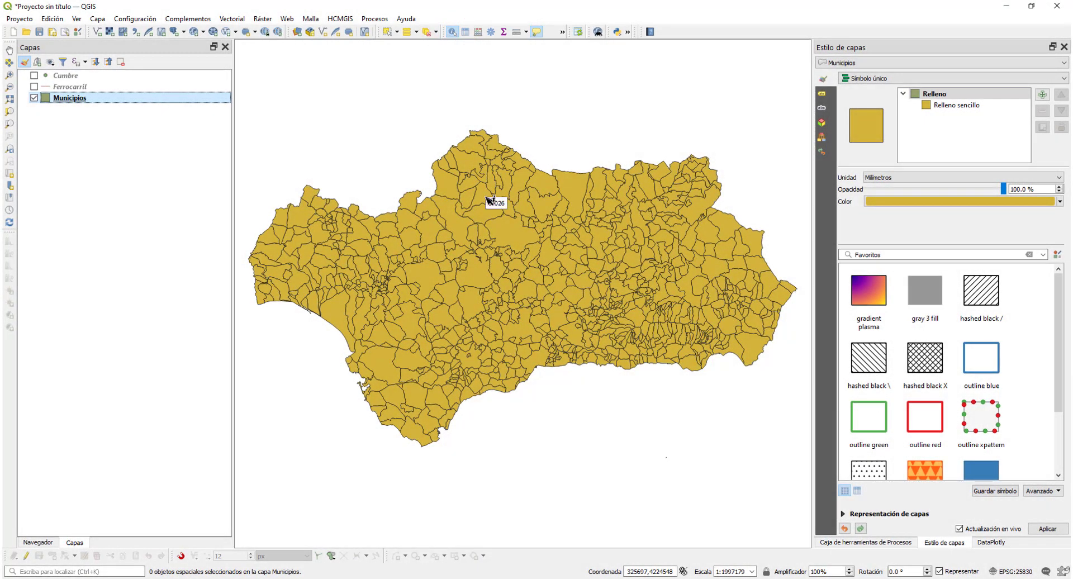
click(512, 234)
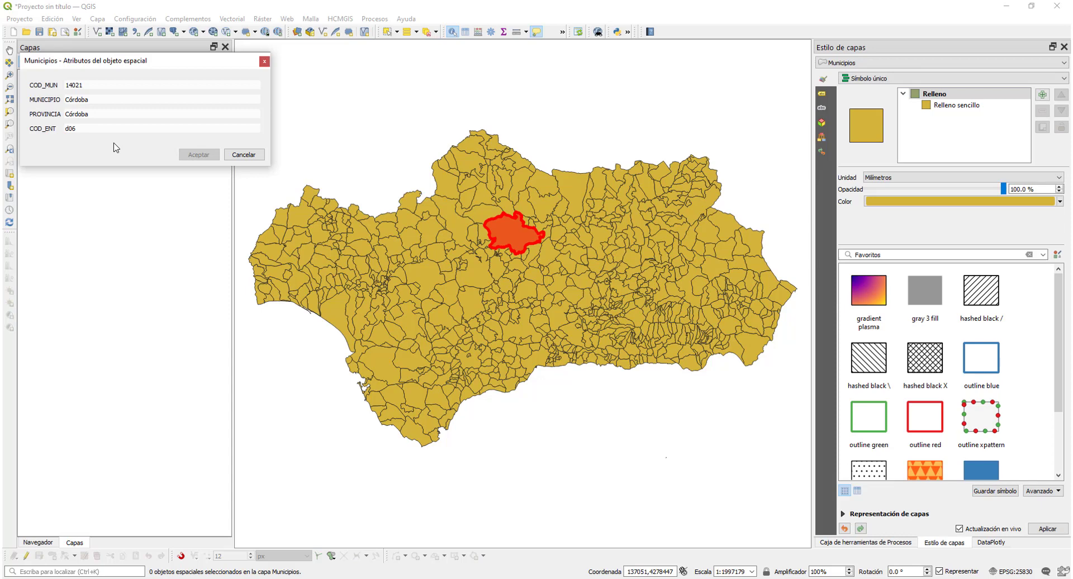
click(264, 62)
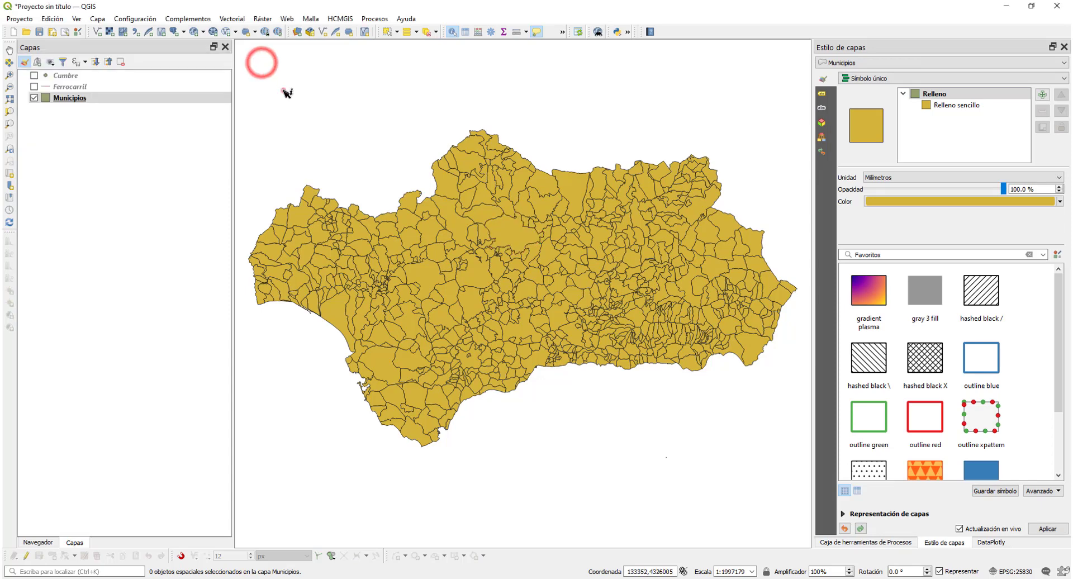
click(284, 89)
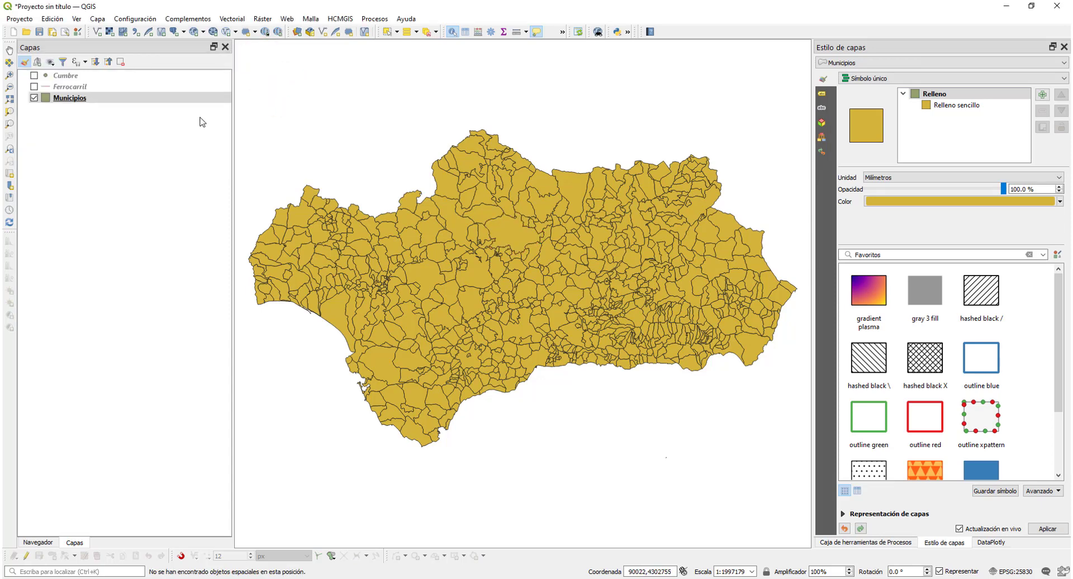
Step: Open the attribute table of the Municipios layer, close it and reopen it
right_click(95, 102)
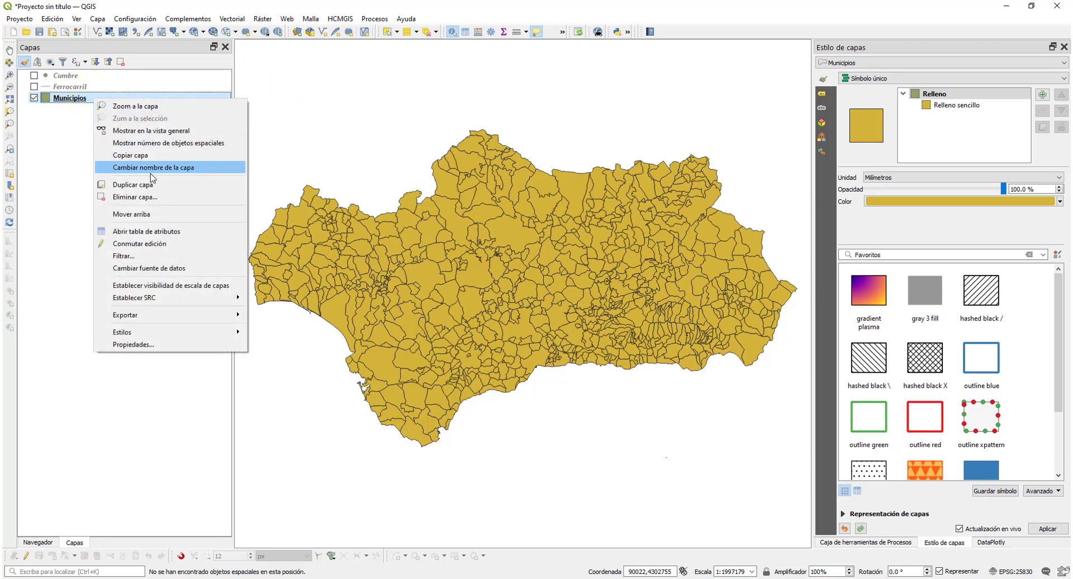
click(150, 230)
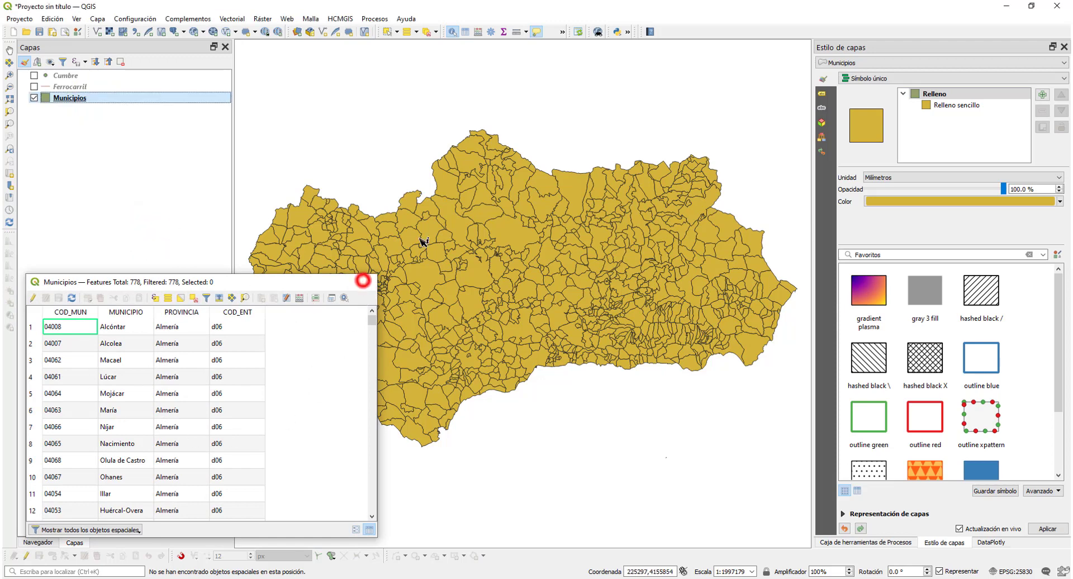
click(364, 283)
click(466, 34)
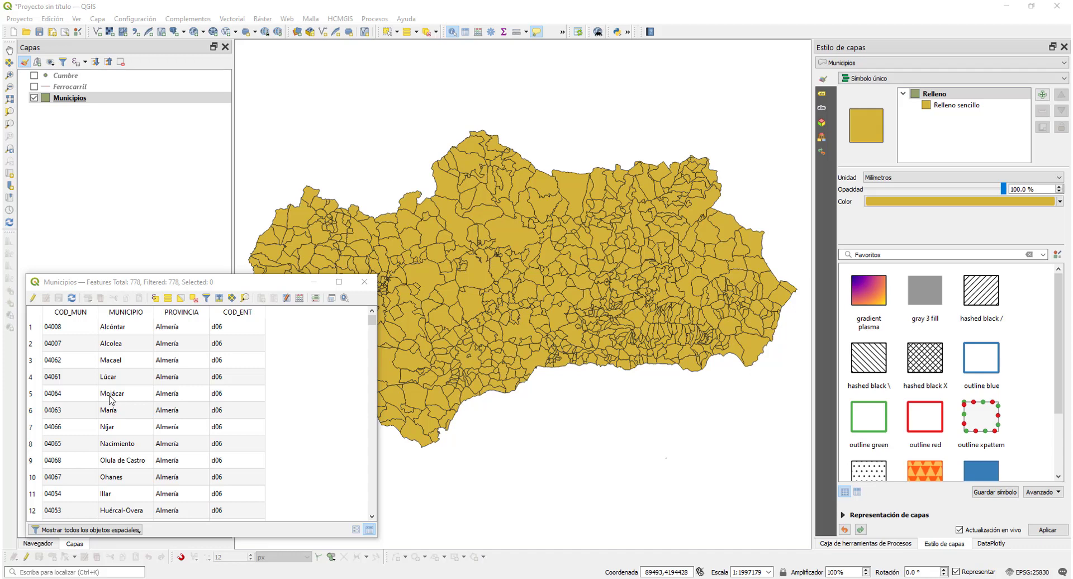
Step: Select rows 1 to 10 in the Municipios attribute table and clear the selection
click(32, 329)
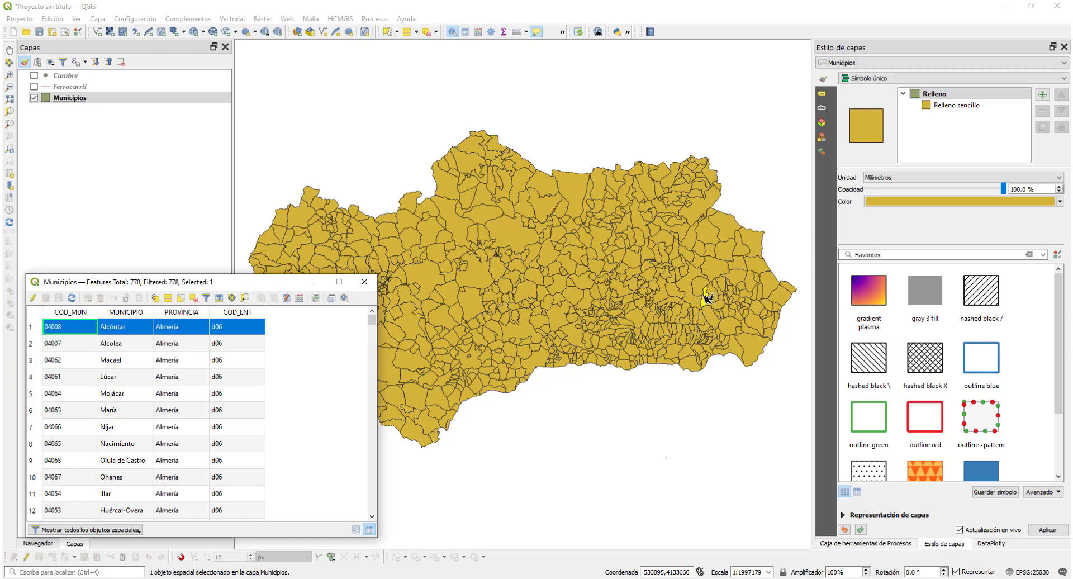
click(31, 328)
drag(32, 335, 32, 476)
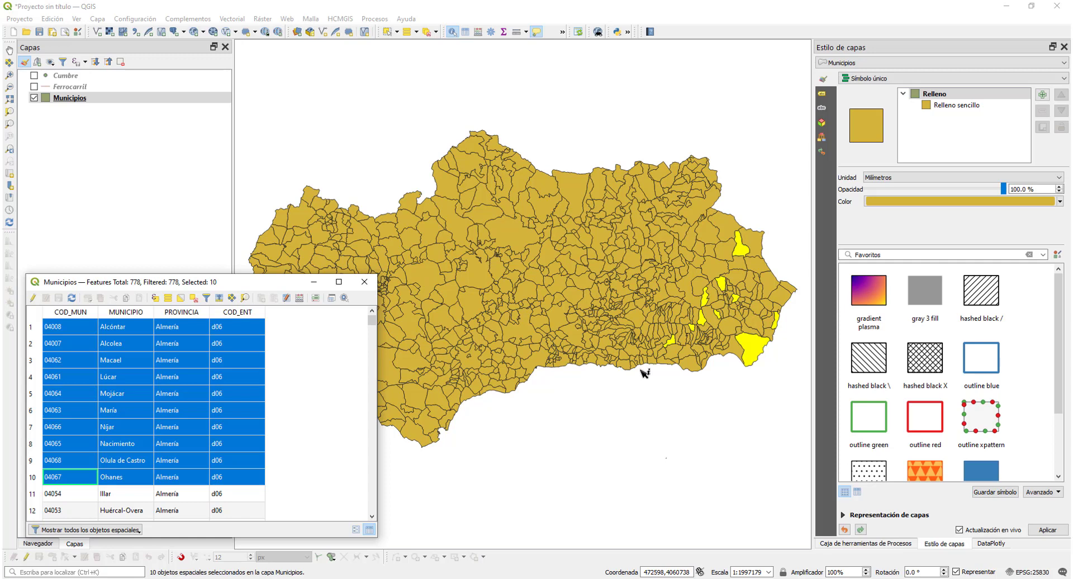
click(194, 298)
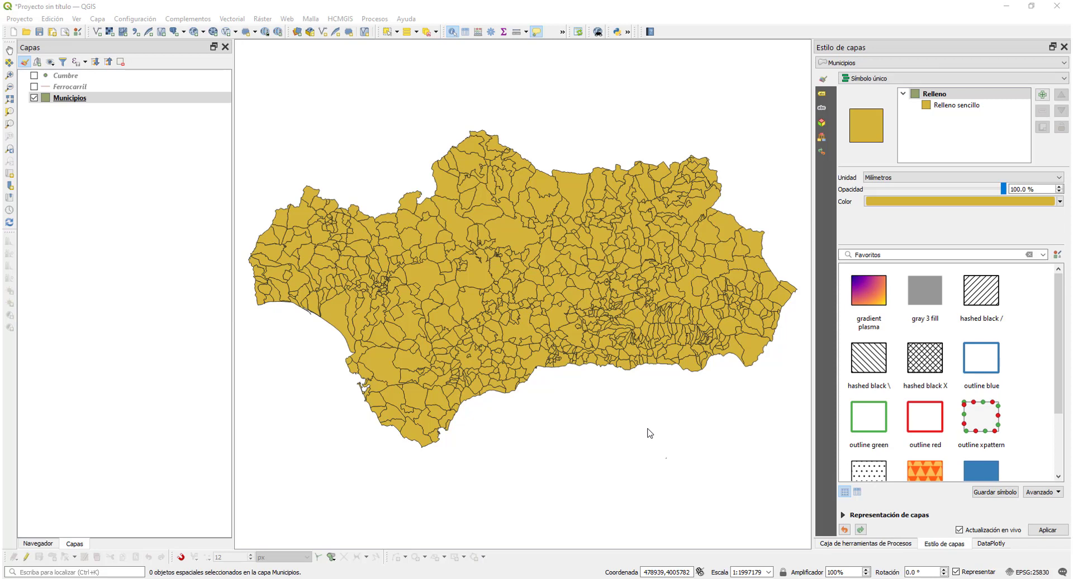
Step: Select three Municipios polygons one at a time on the map, ending with the one just northwest of Córdoba
mouse_move(548, 356)
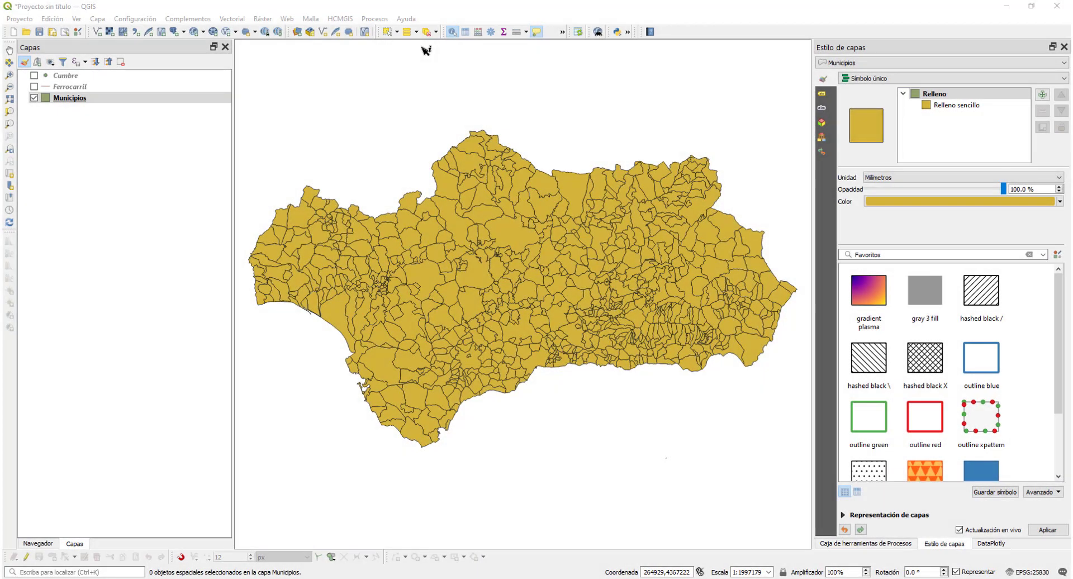
click(397, 32)
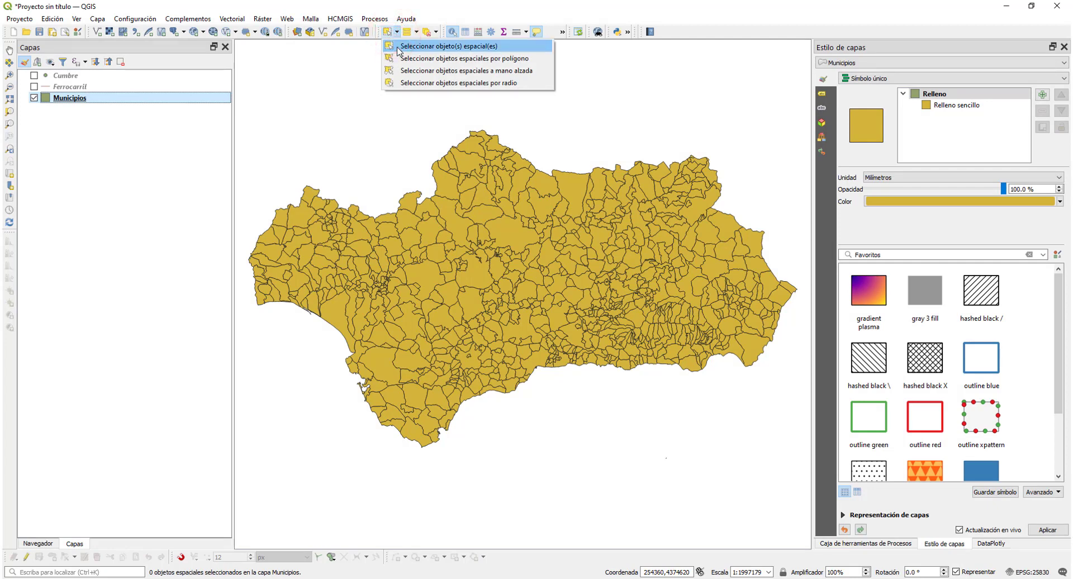
click(397, 48)
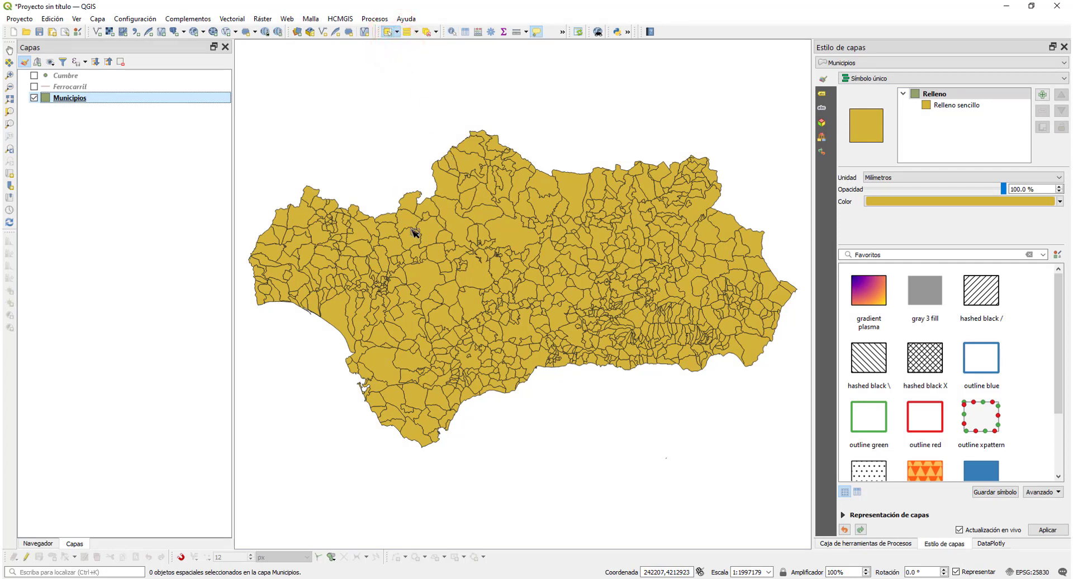
click(451, 181)
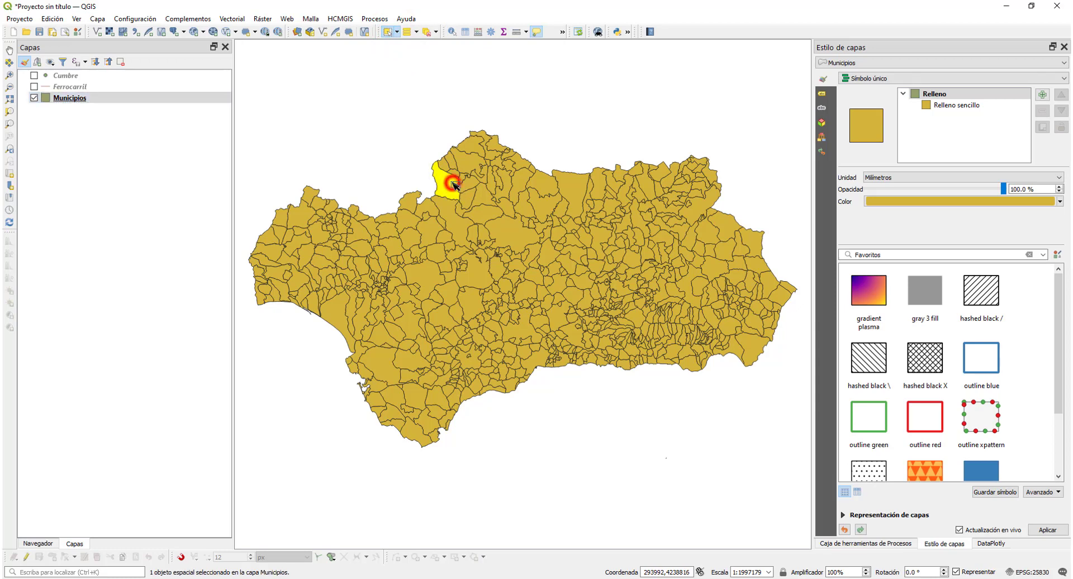
click(443, 211)
click(486, 212)
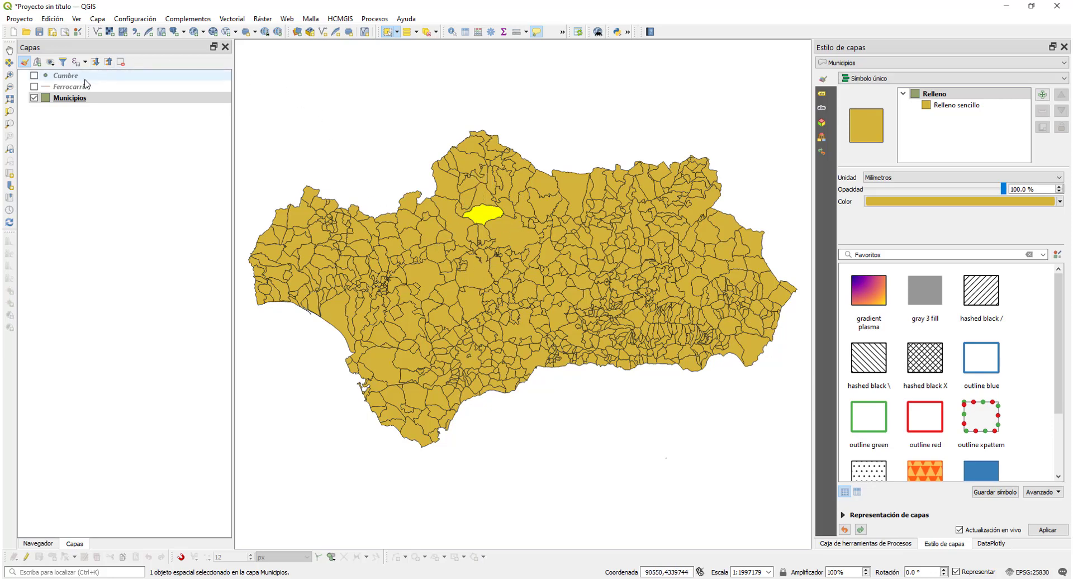
Step: Try to select a municipality polygon on the map with the Ferrocarril layer active instead of Municipios
click(82, 97)
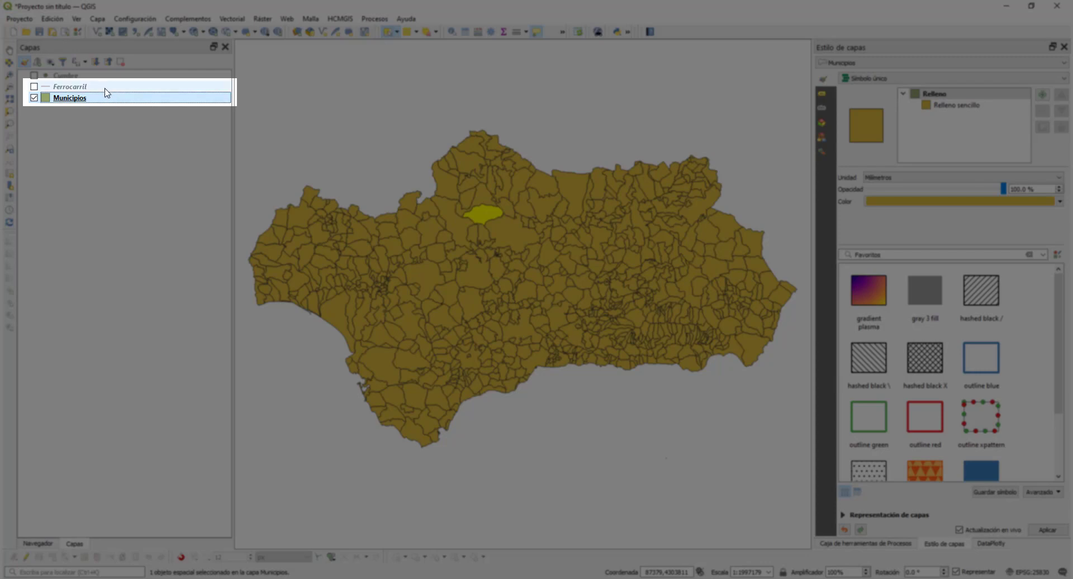
click(103, 86)
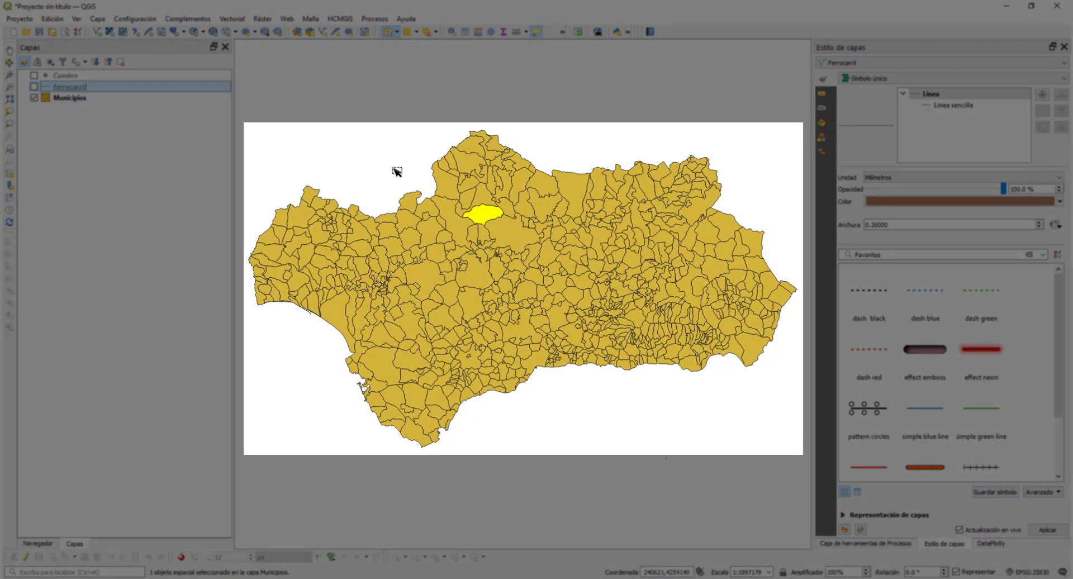
click(410, 207)
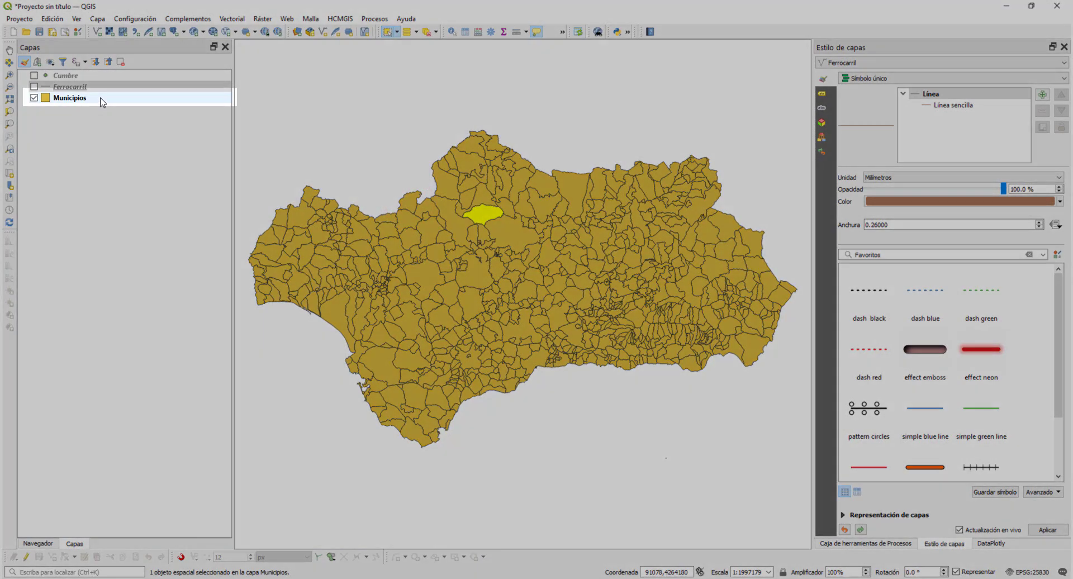
Step: Make Municipios the active layer and select three polygons one at a time, ending with one near the map's northern tip
click(101, 100)
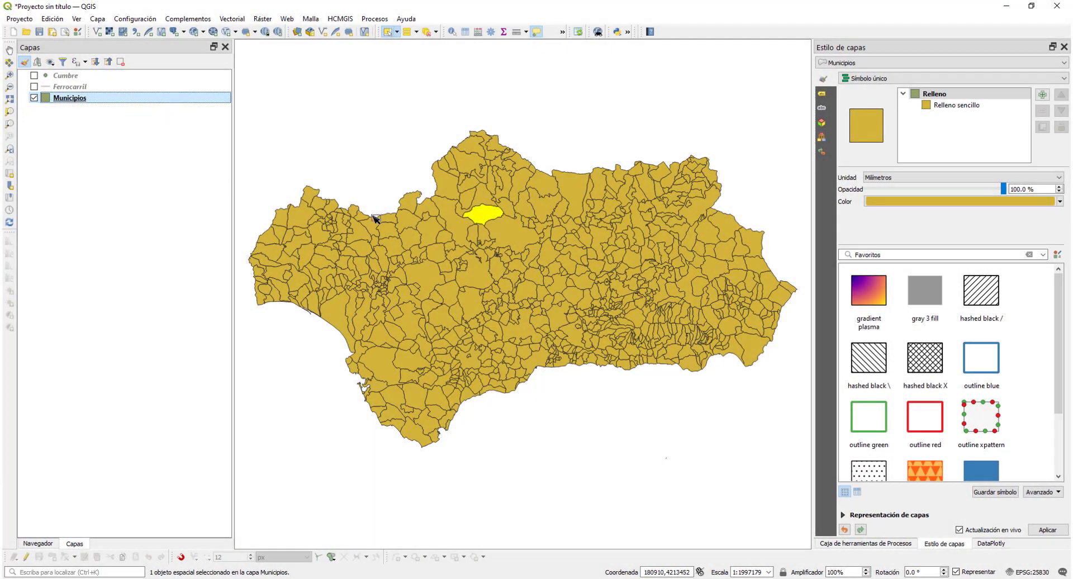
click(451, 212)
click(447, 184)
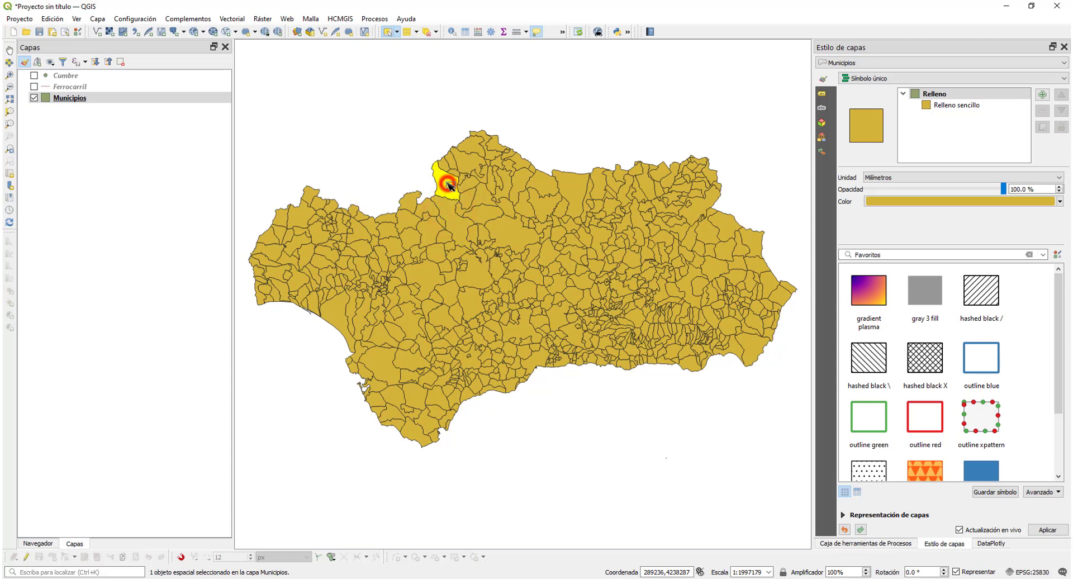
click(468, 163)
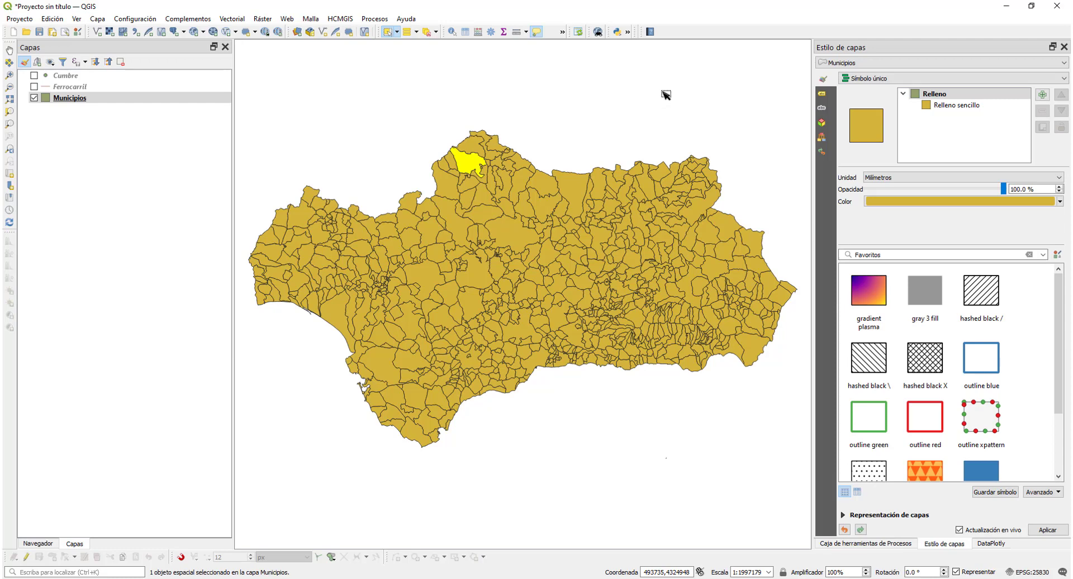
Step: Select groups of Municipios polygons with three successive rectangles, the last covering the north-central and northwestern area
drag(664, 93, 404, 217)
drag(735, 127, 529, 188)
drag(571, 102, 363, 252)
Step: Select the northeastern Municipios polygons by radius from a centre just north of the map, and clear the selection
click(397, 32)
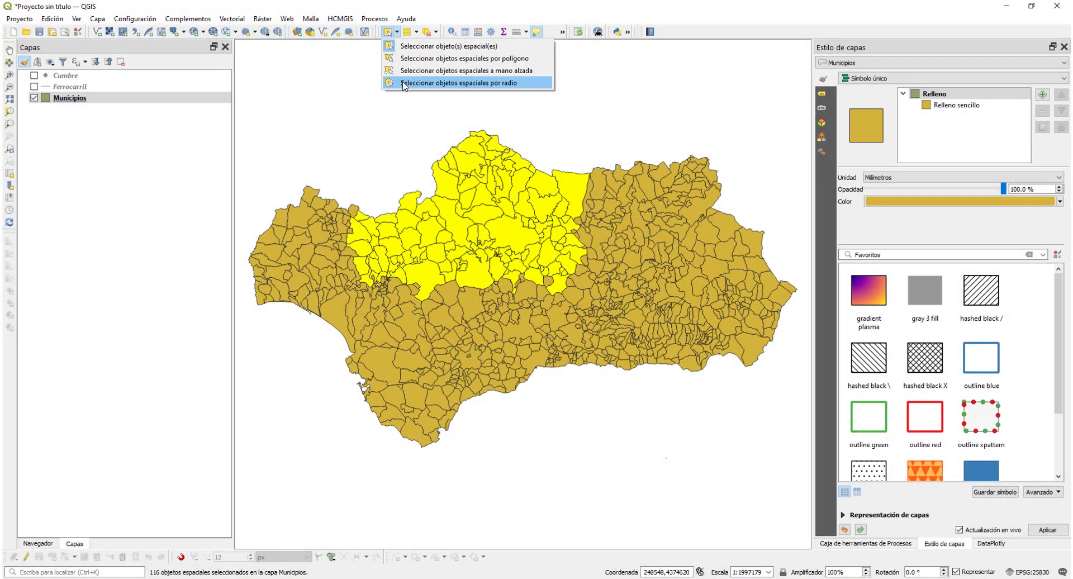
click(404, 83)
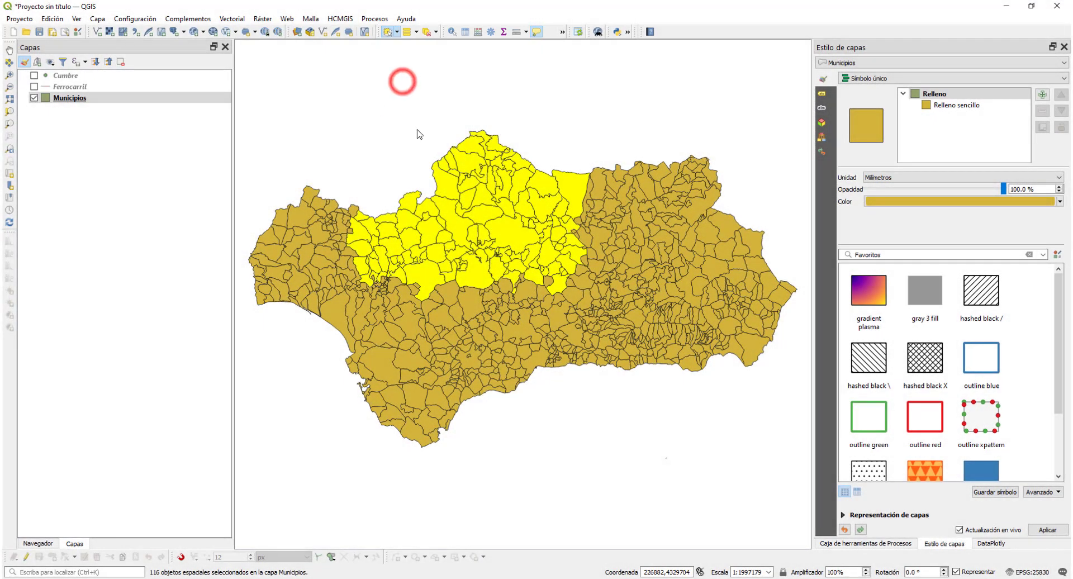
click(637, 138)
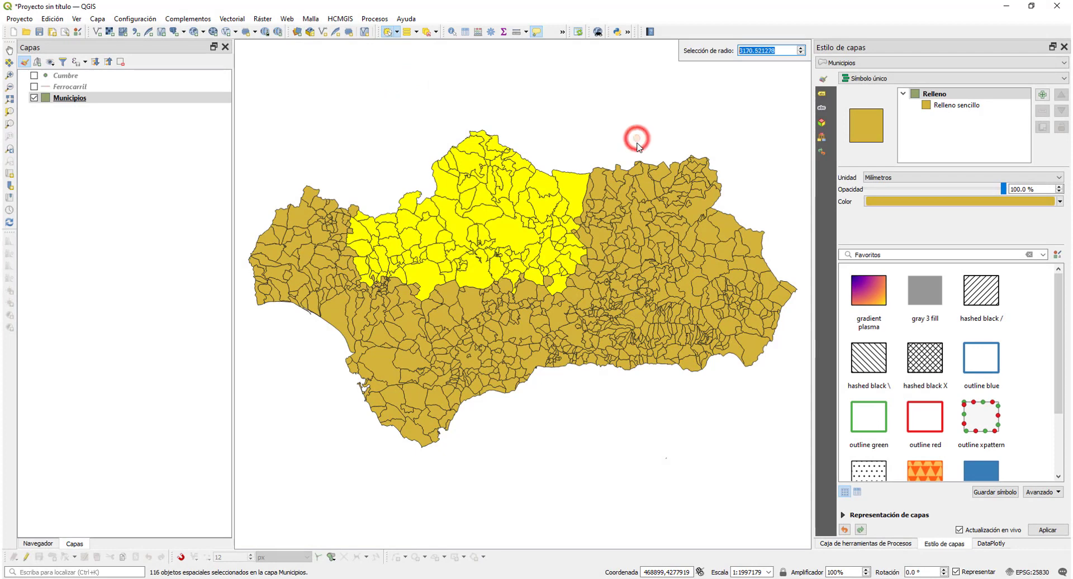
click(632, 230)
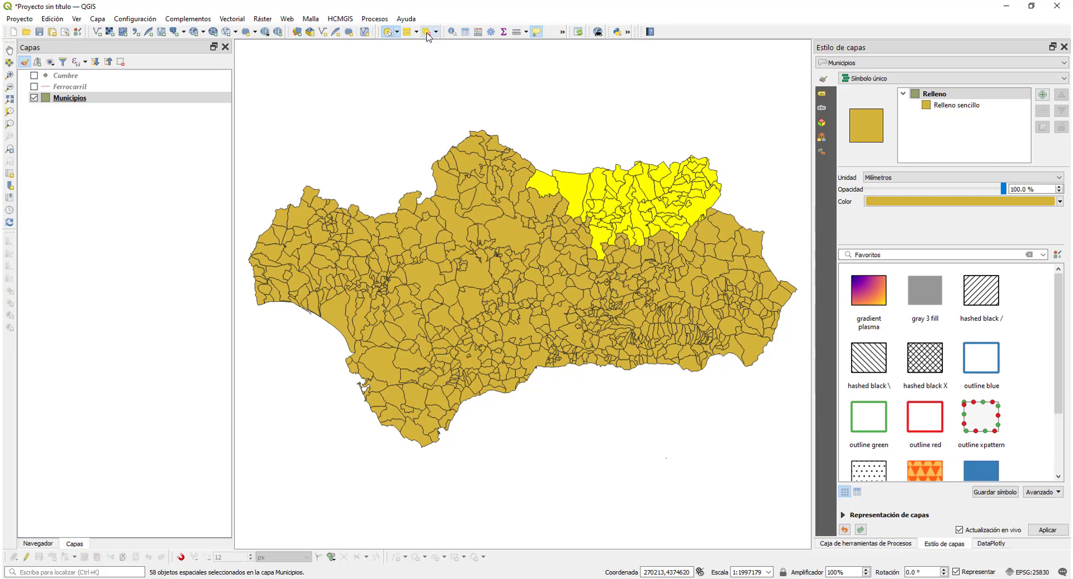
click(427, 34)
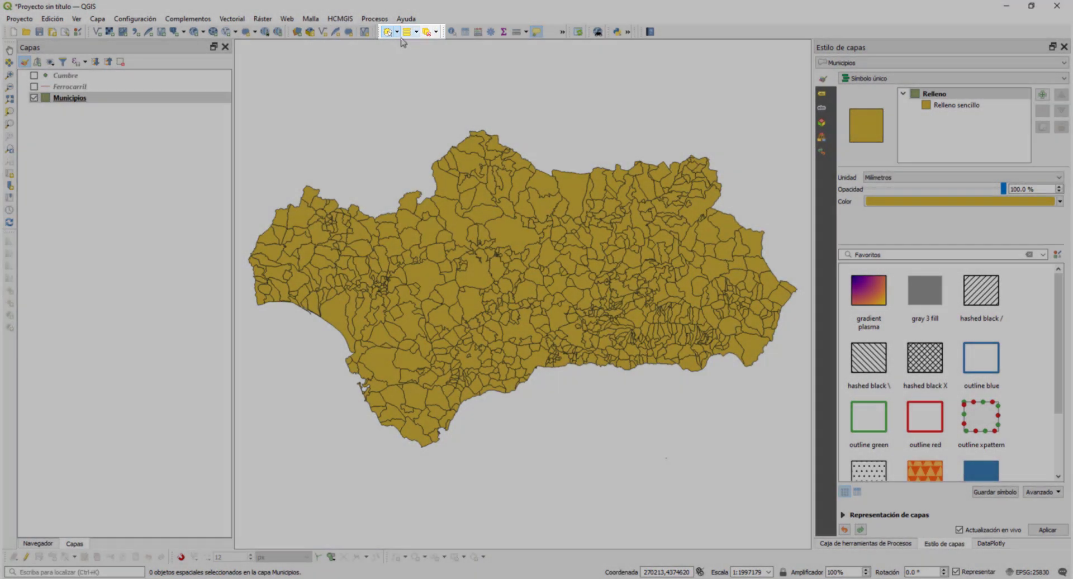
Step: Select the single large municipality on the north-central border with the feature selection tool and invert the selection
click(388, 33)
click(398, 32)
click(425, 46)
click(577, 189)
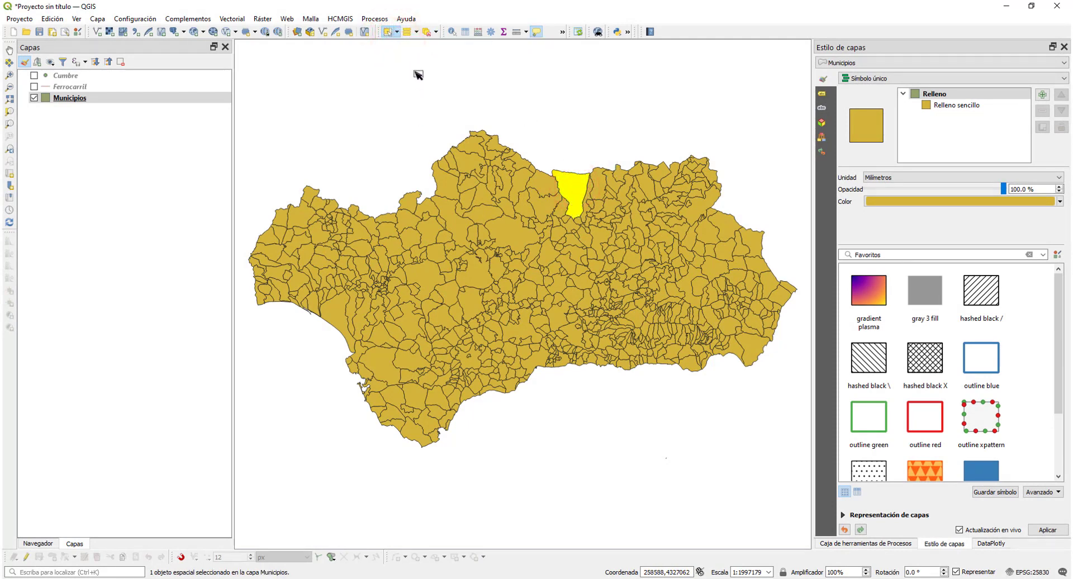
click(416, 33)
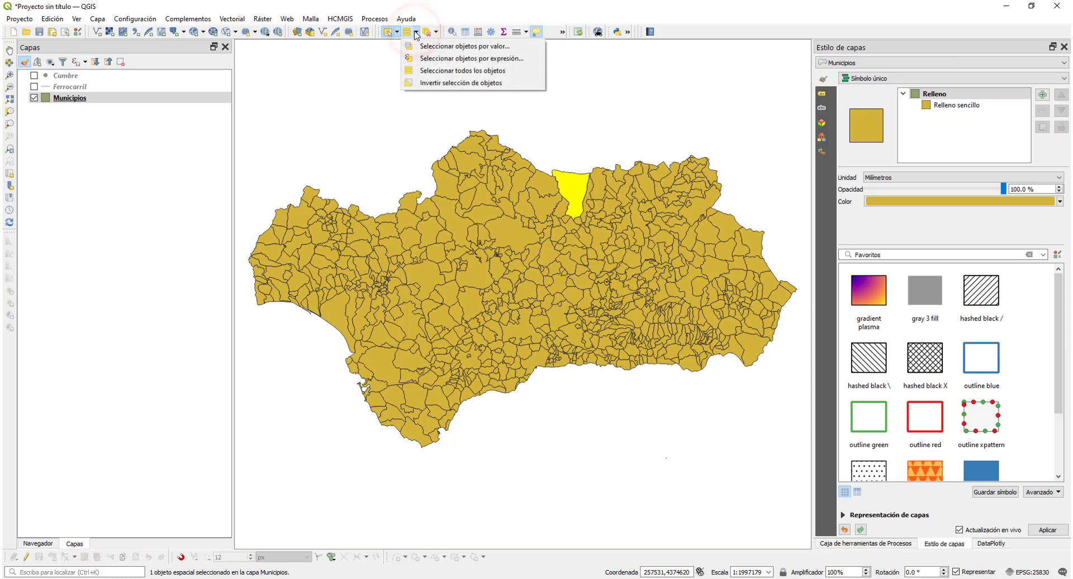
click(423, 82)
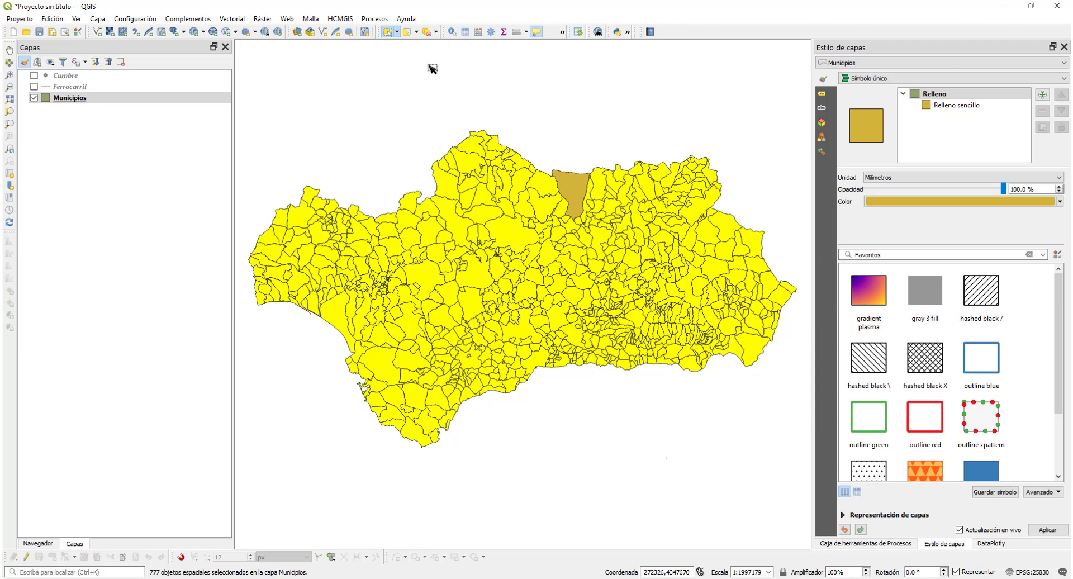
Step: Select all features of the Municipios layer, and deselect the features of all layers
click(415, 33)
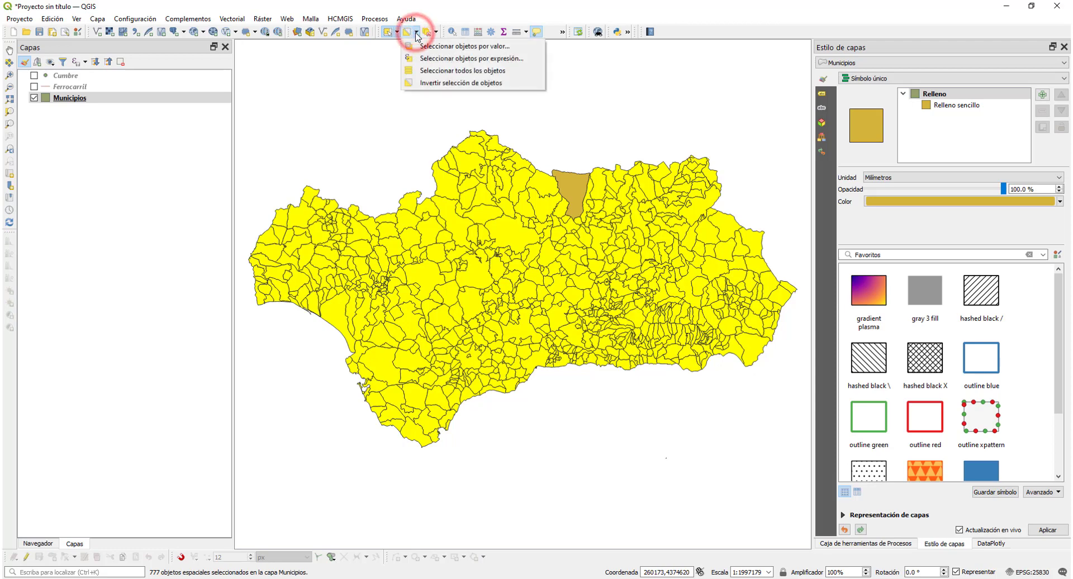
click(424, 72)
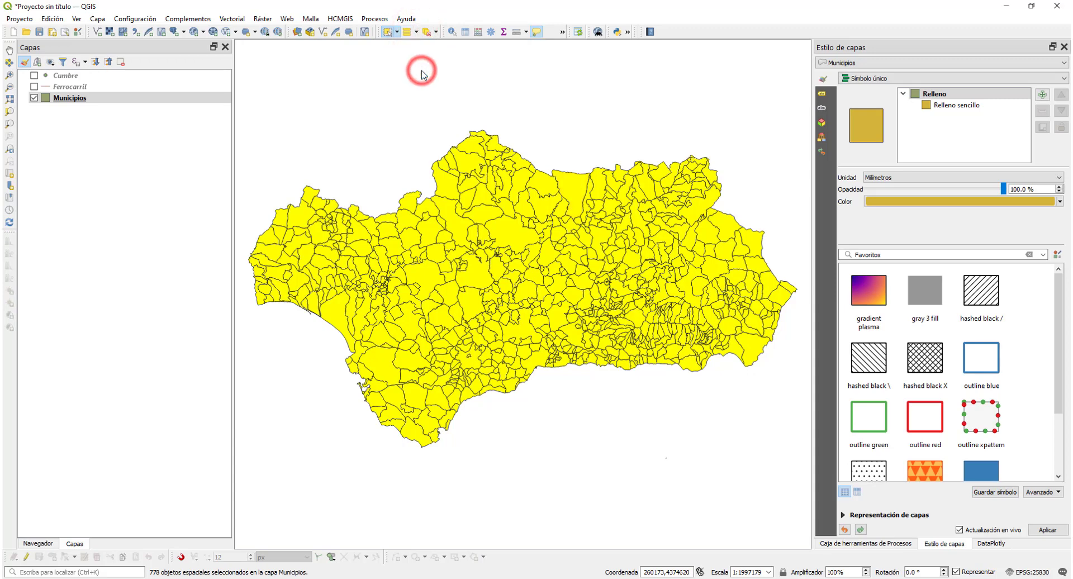
click(436, 32)
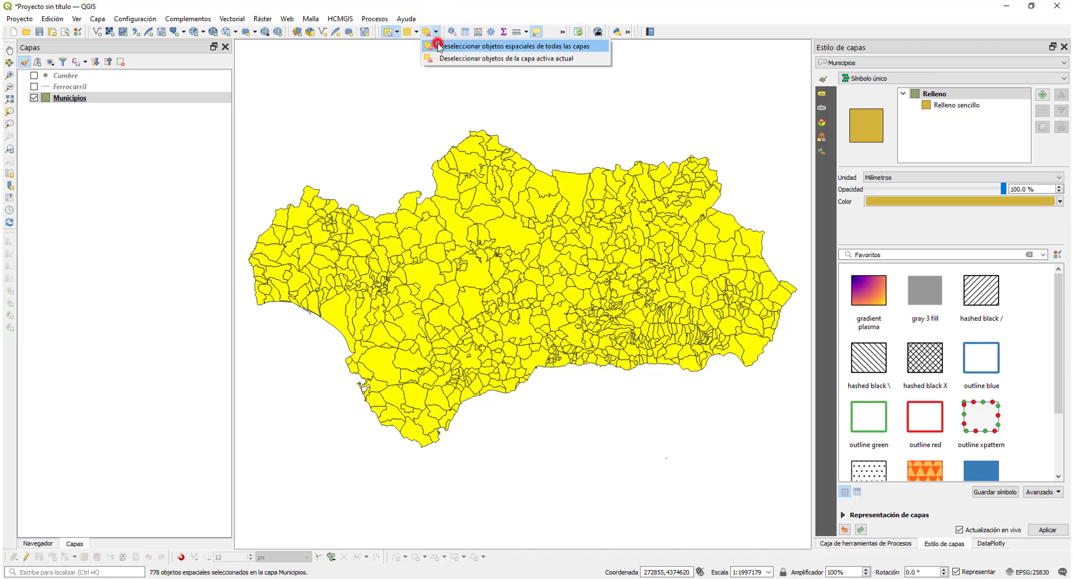
click(440, 47)
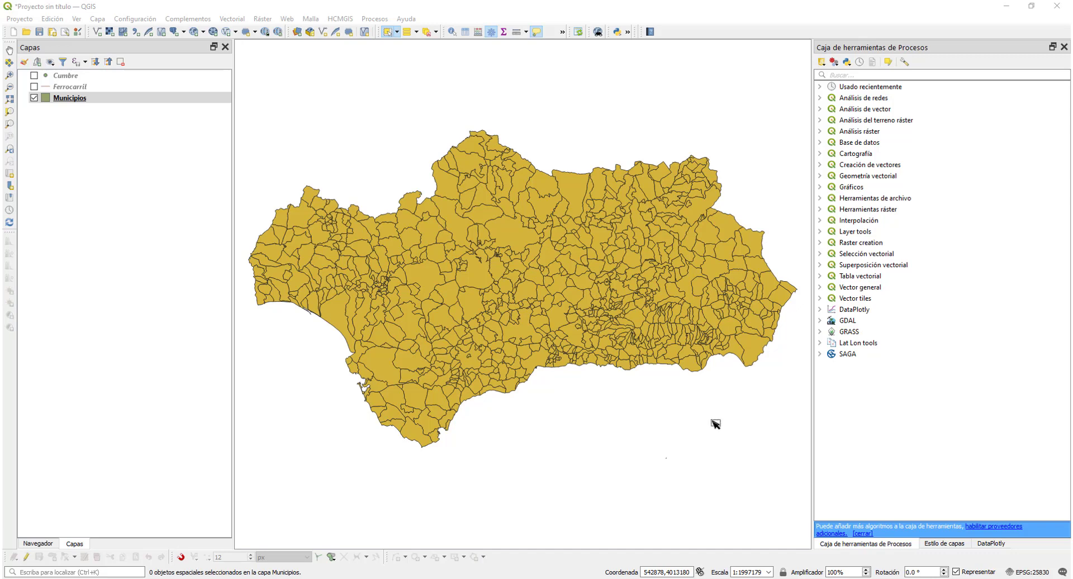
Step: Select a block of north-central polygons with a rectangle, and replace it with the single municipality on the south-central coast
click(389, 34)
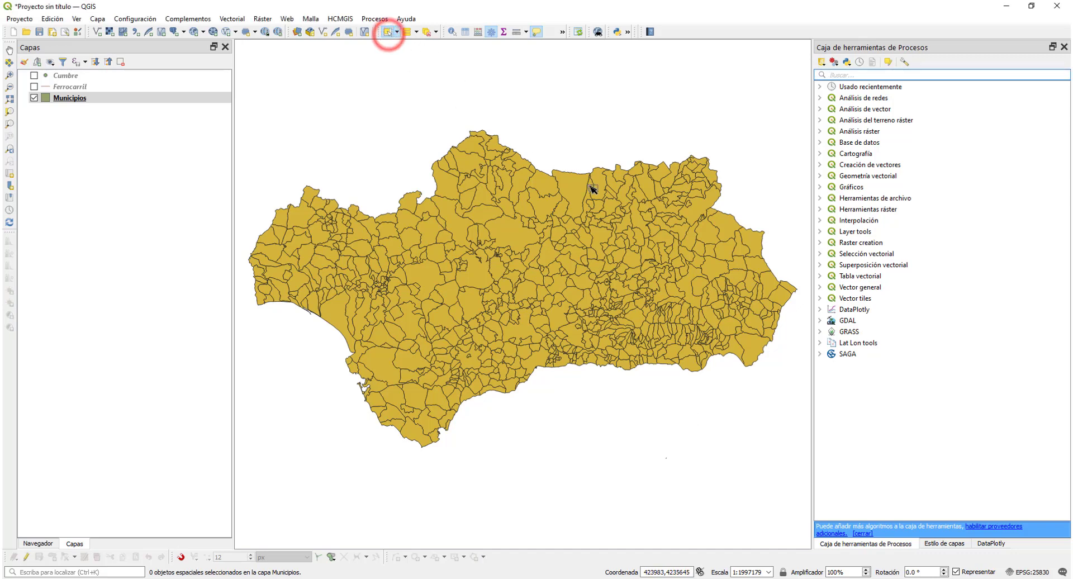
drag(631, 150, 538, 253)
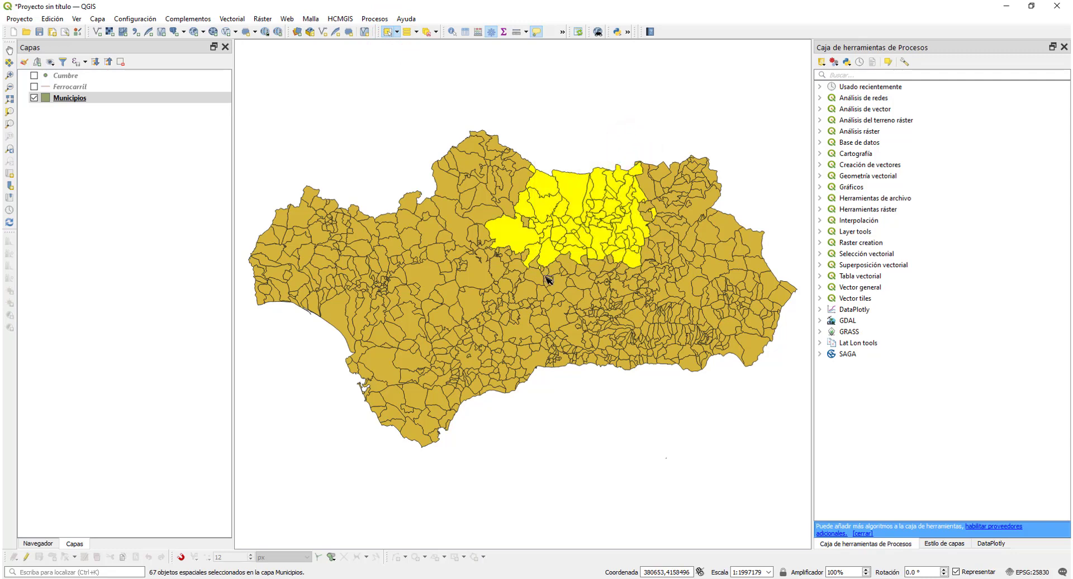
click(539, 363)
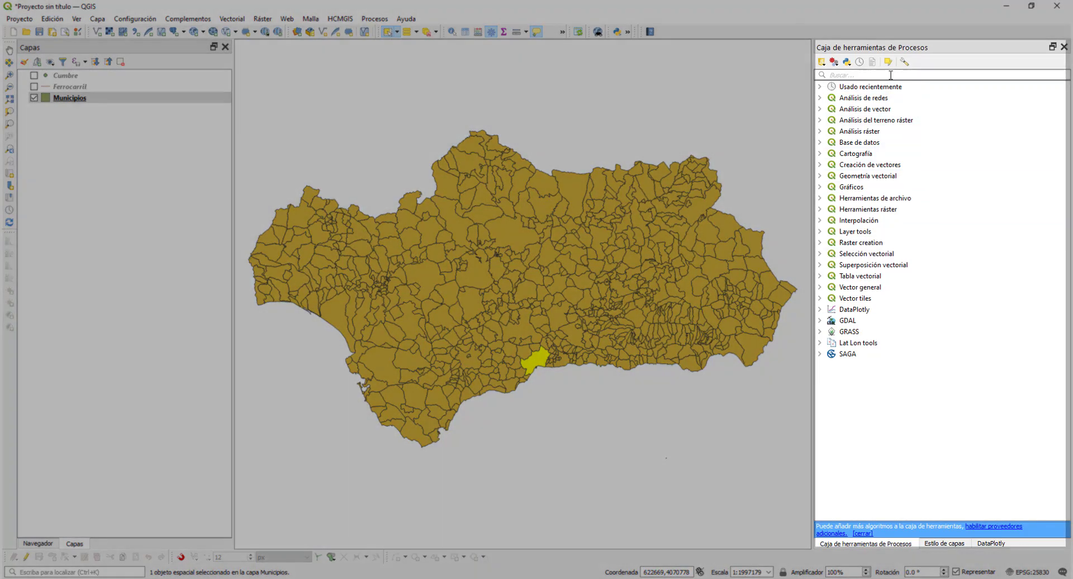
Step: Find the Extraer los objetos espaciales seleccionados tool by searching EXTRAER, run it on Municipios into a temporary layer, and close it
click(891, 75)
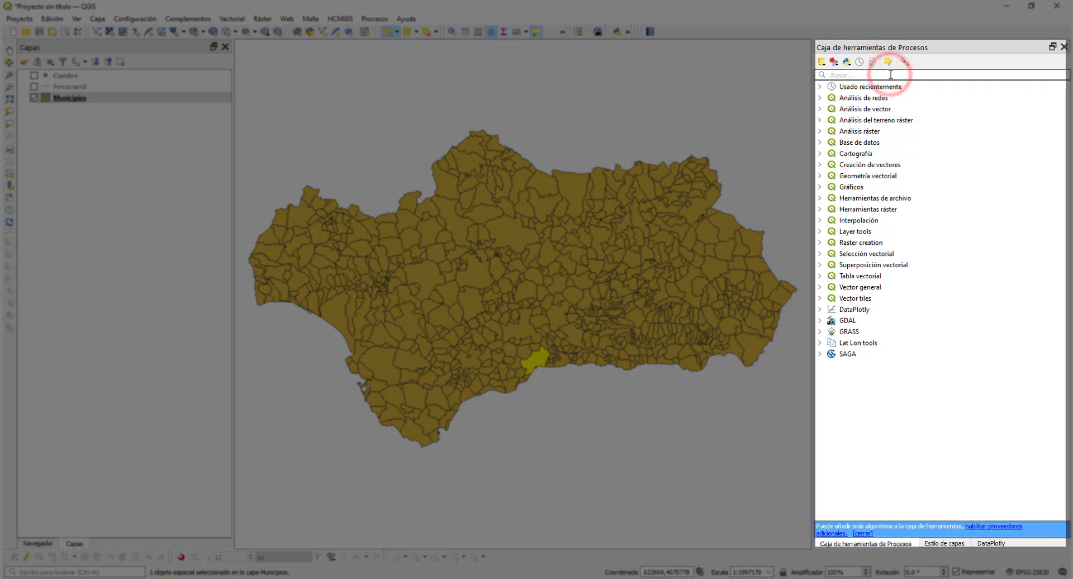
text(EXTRAER)
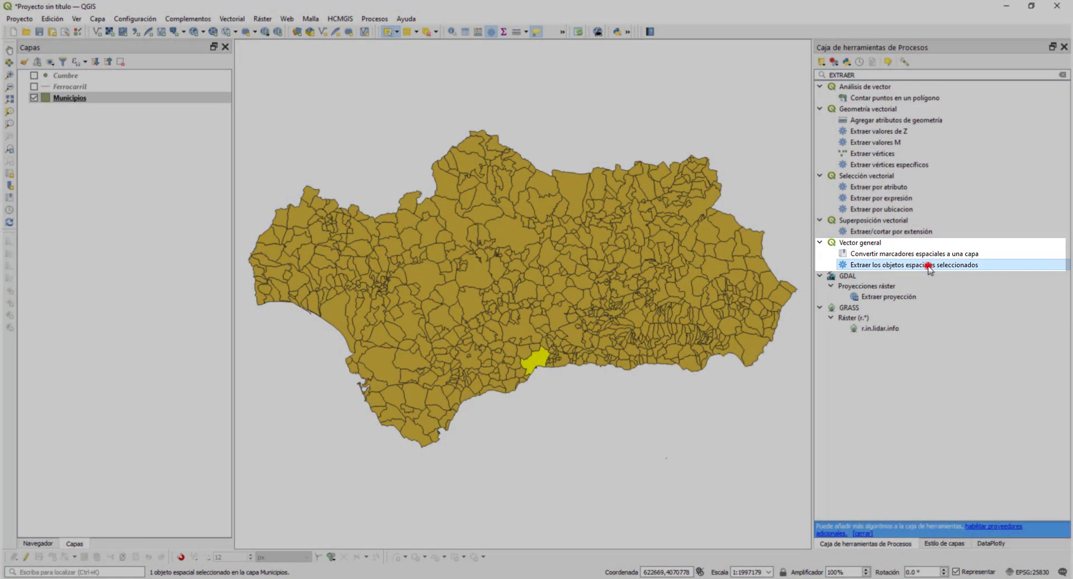
double_click(929, 265)
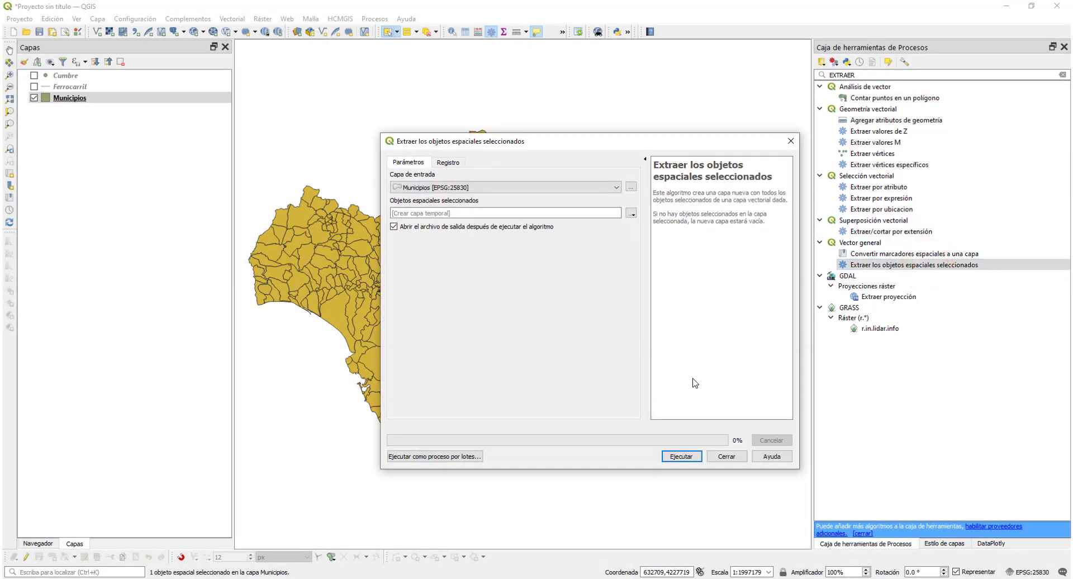
click(692, 457)
click(726, 457)
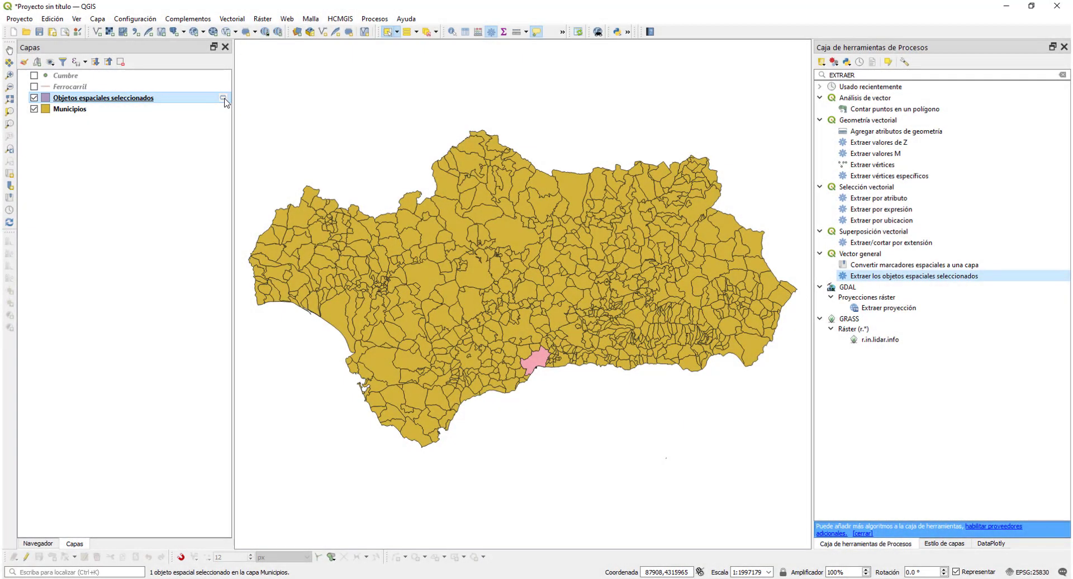
Step: Check the temporary extracted layer alone by hiding Municipios, then hide the extracted layer and show Municipios again
mouse_move(224, 98)
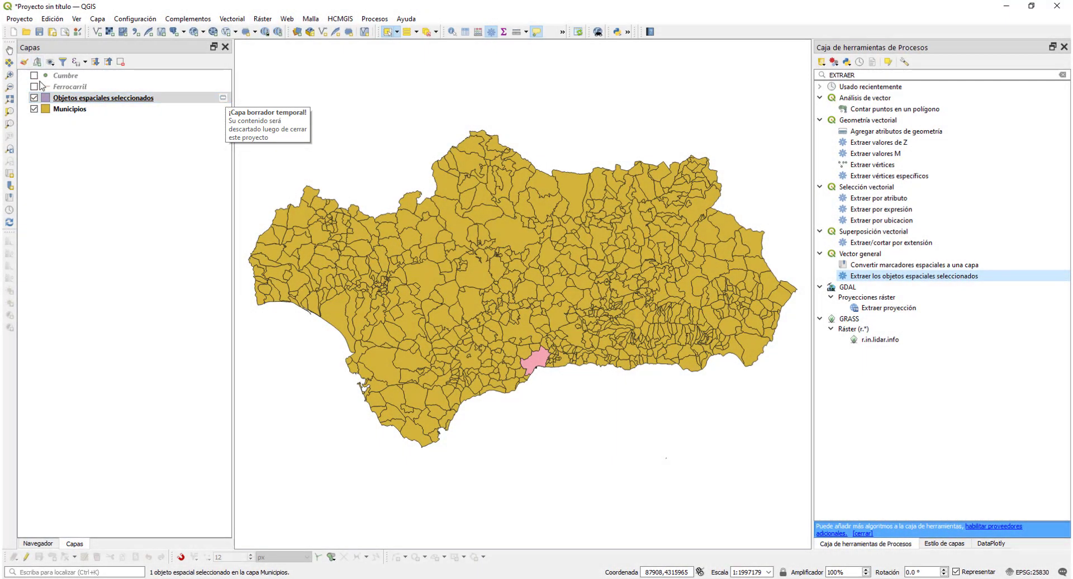
click(34, 109)
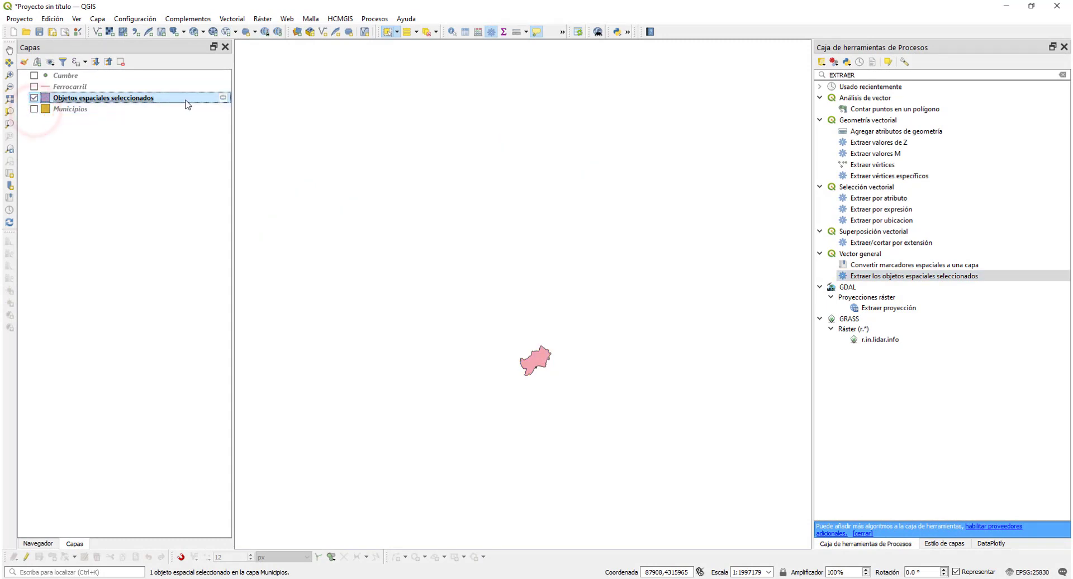
click(34, 98)
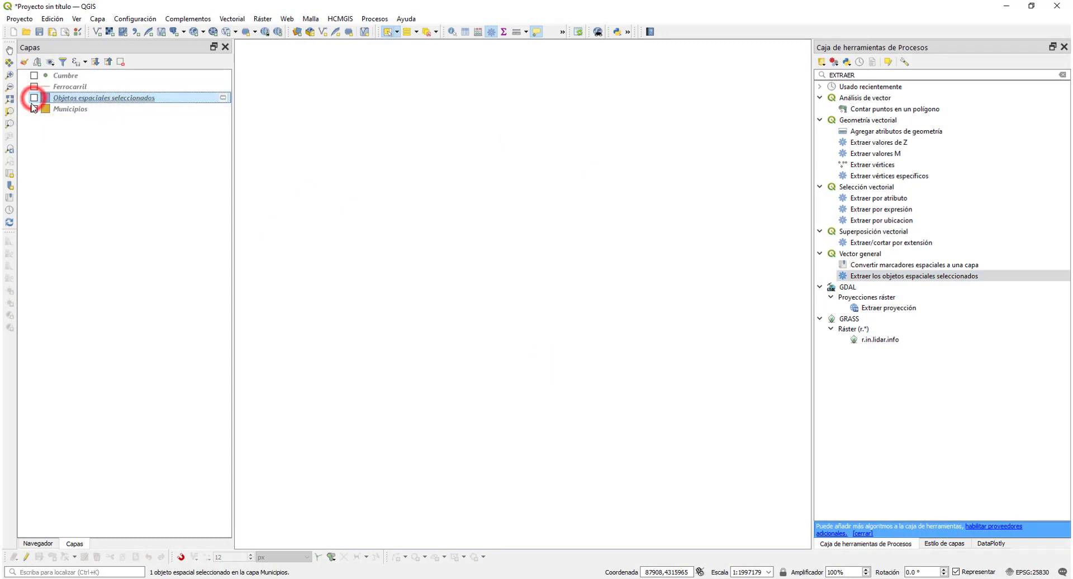
click(34, 109)
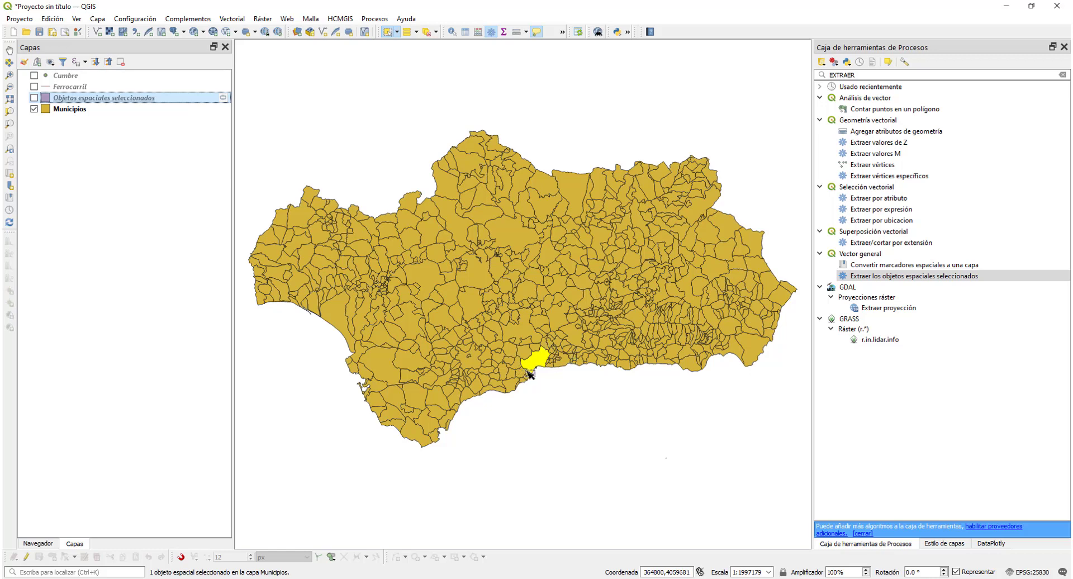
Step: Make Municipios the active layer and bring up its export options
click(86, 110)
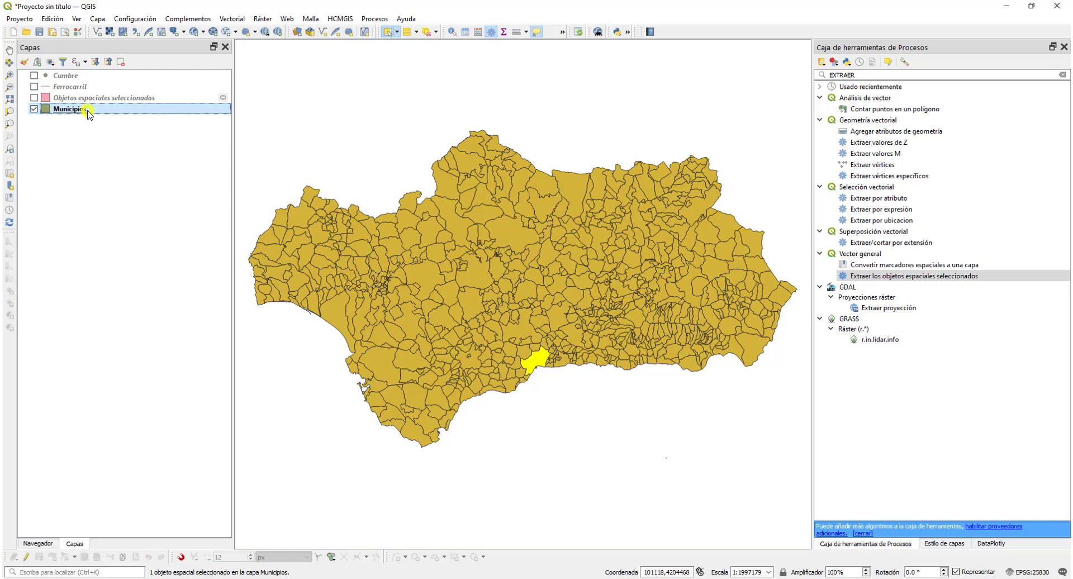
right_click(88, 114)
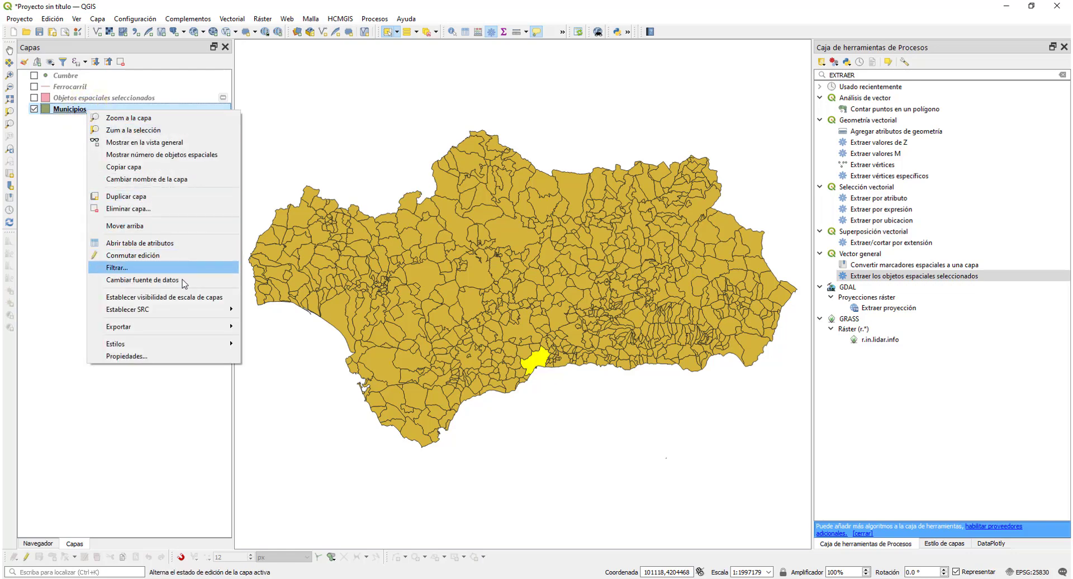
mouse_move(186, 328)
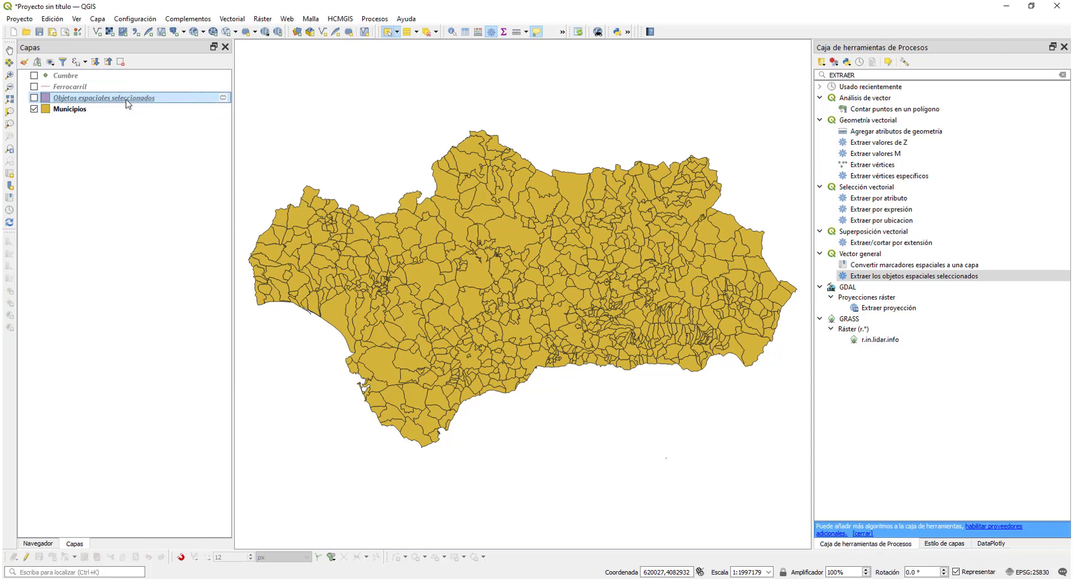
Step: Remove the Objetos espaciales seleccionados layer from the project
right_click(126, 99)
click(162, 198)
click(538, 314)
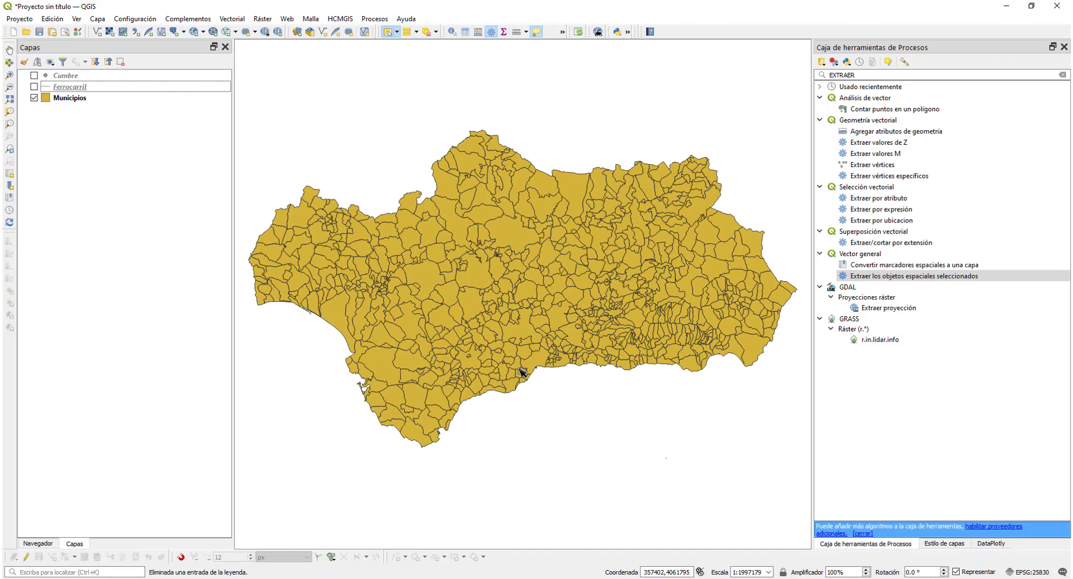
Step: Make Municipios the active layer and open its attribute table
click(89, 101)
right_click(90, 104)
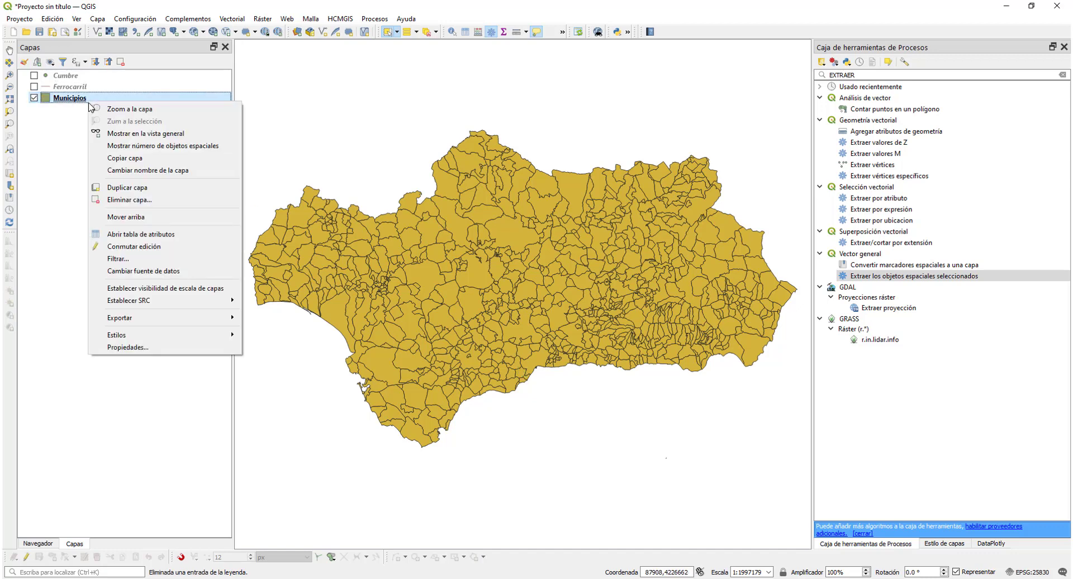
click(122, 233)
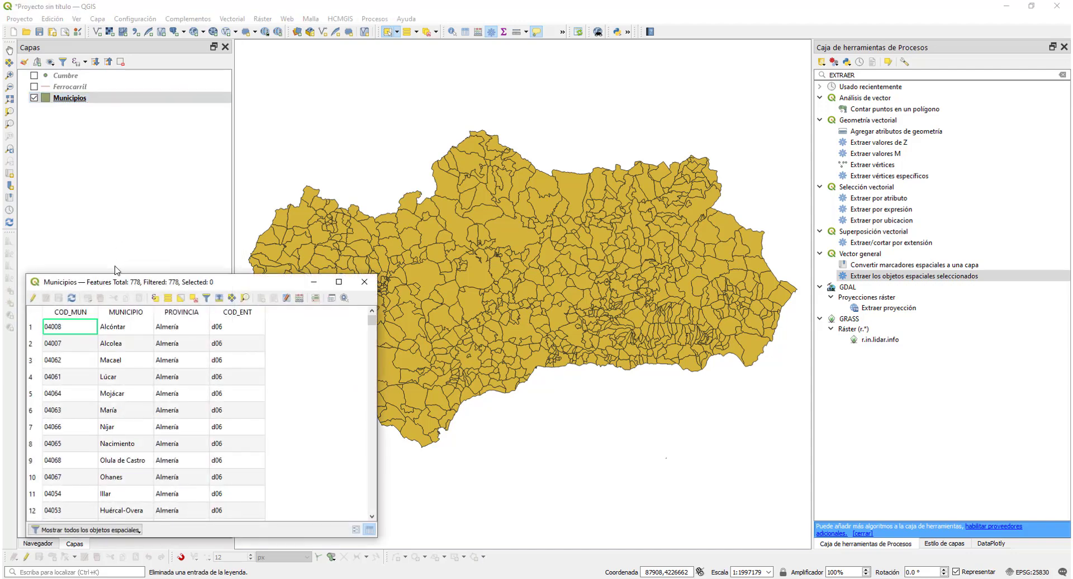
Step: Review the Municipios attribute table, close it, and bring up the form for selecting features by value
drag(122, 281, 285, 168)
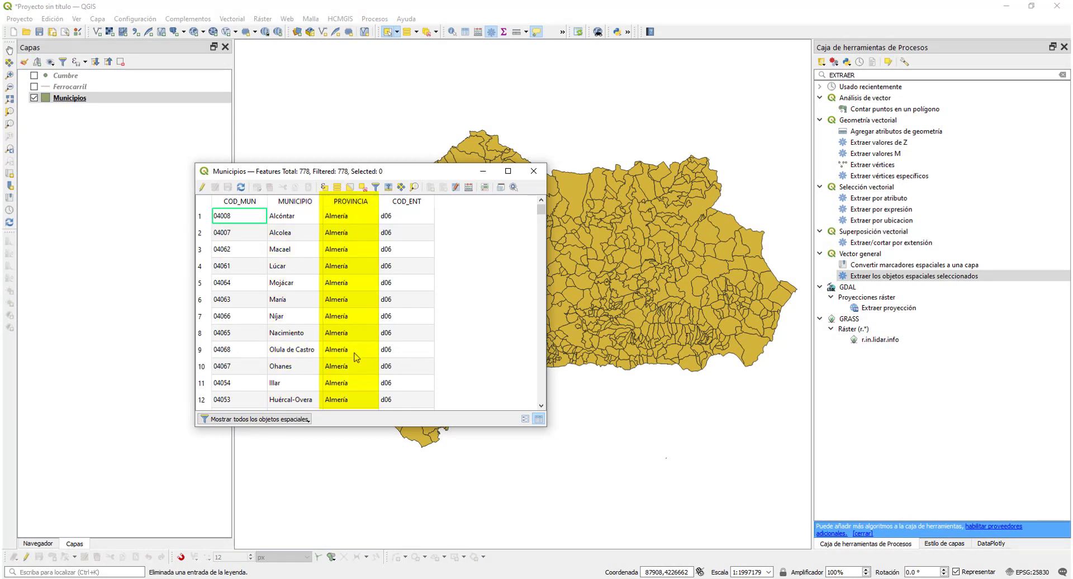
click(533, 171)
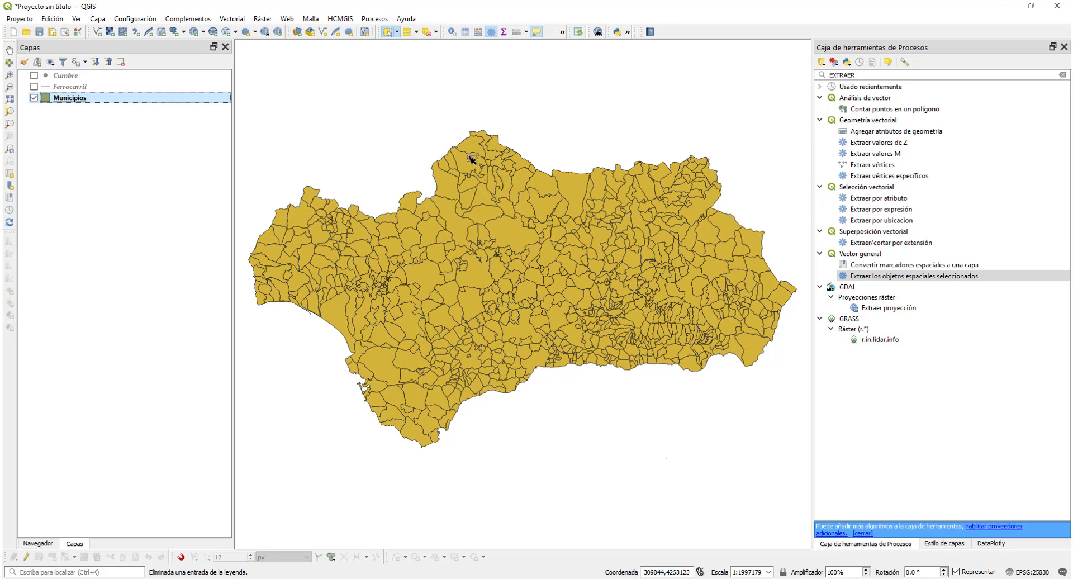
click(417, 33)
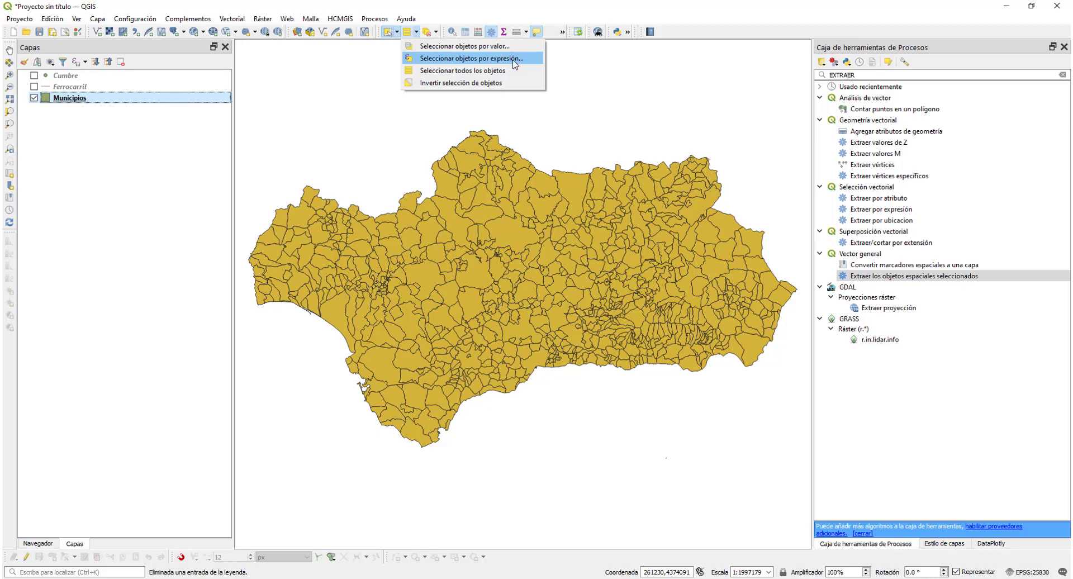
click(446, 48)
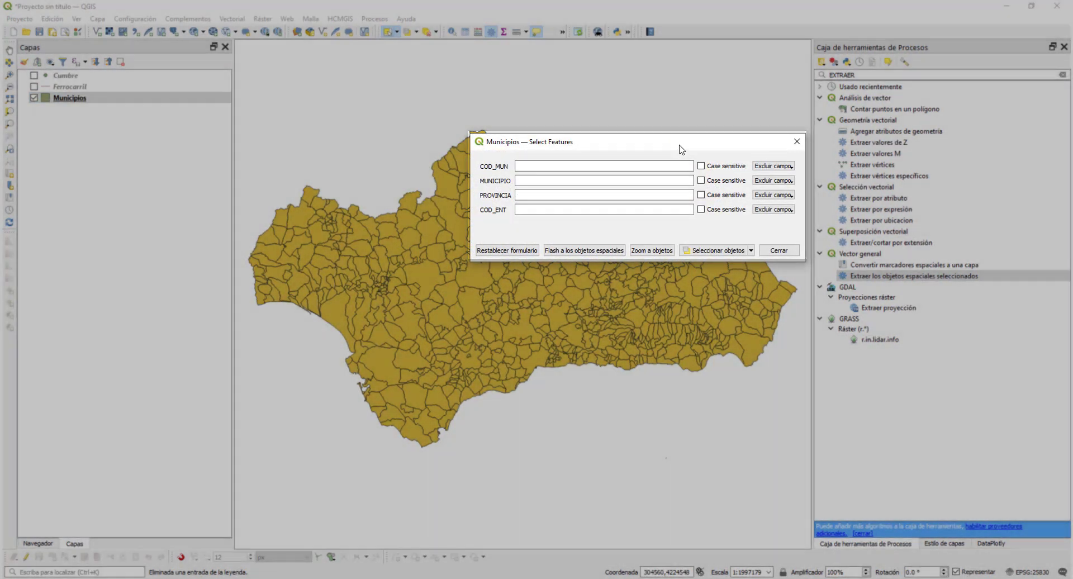
drag(681, 144, 578, 134)
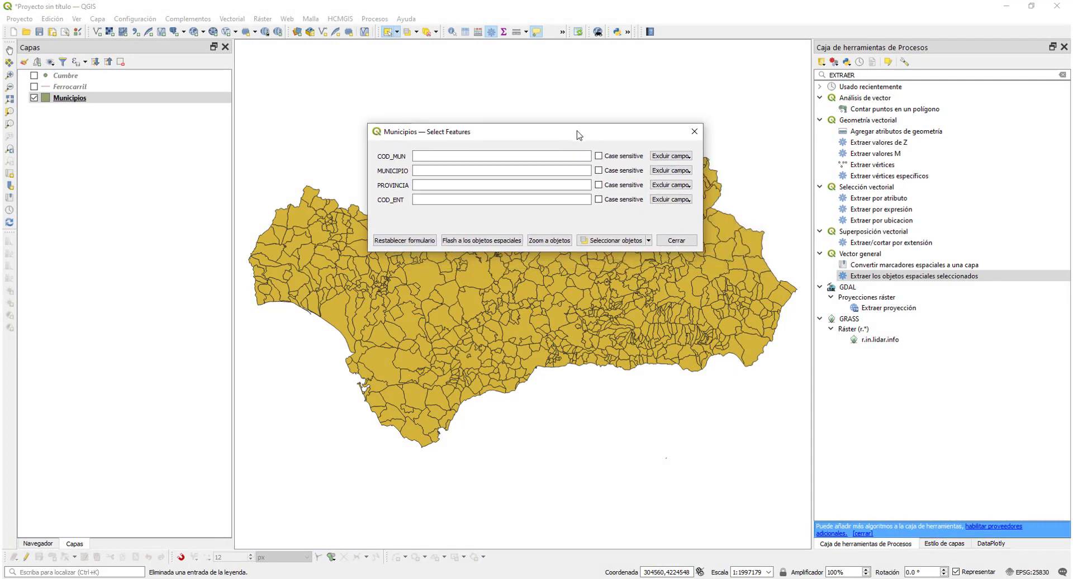
Step: Select the Municipios feature whose MUNICIPIO value contains Ronda
click(516, 170)
text(Ron)
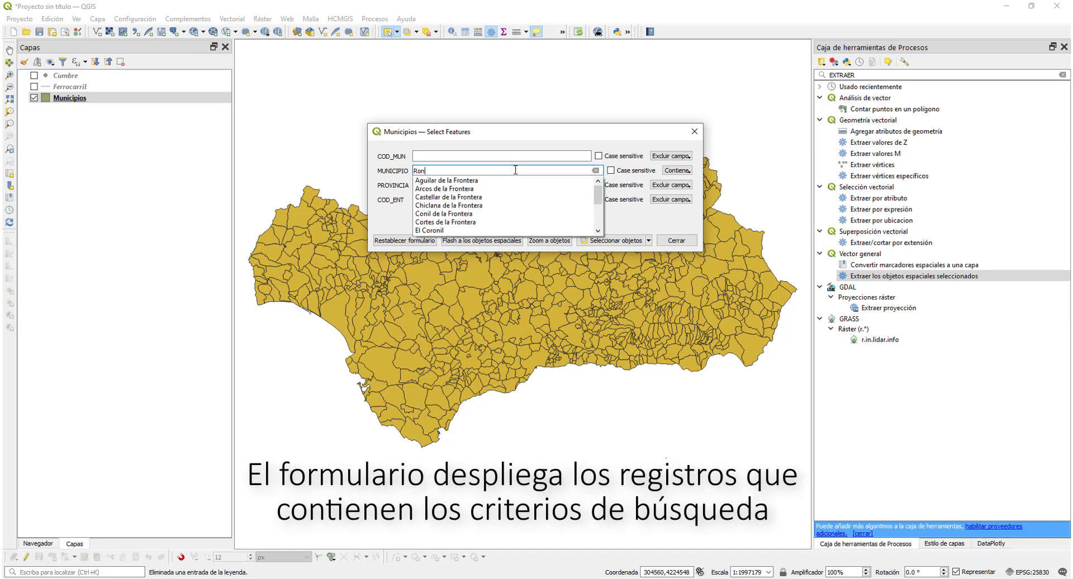
text(d)
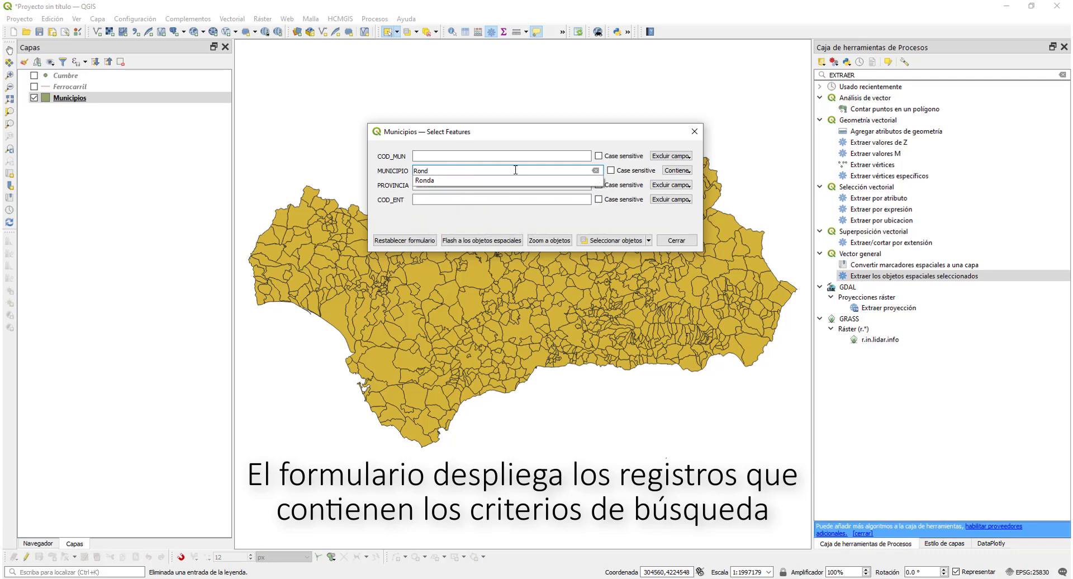
click(426, 181)
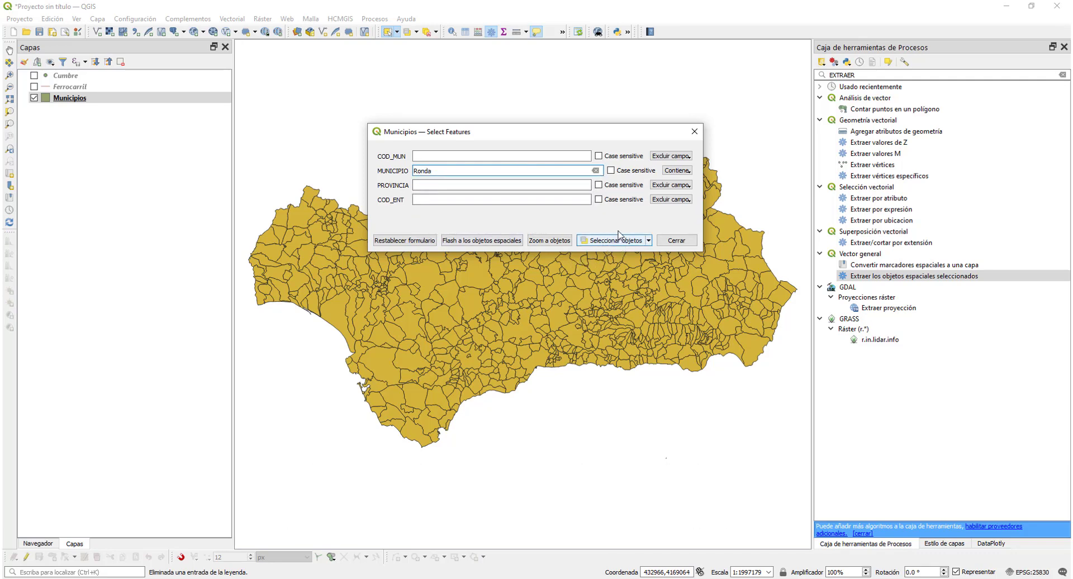
click(612, 244)
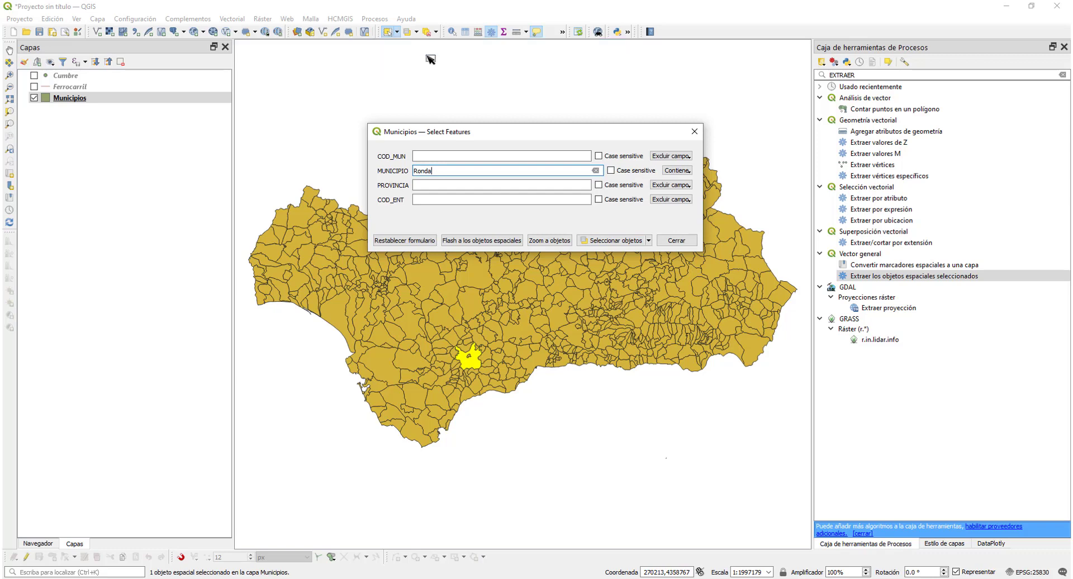
Step: Deselect the Ronda municipality and clear the MUNICIPIO criterion in the selection form
click(429, 34)
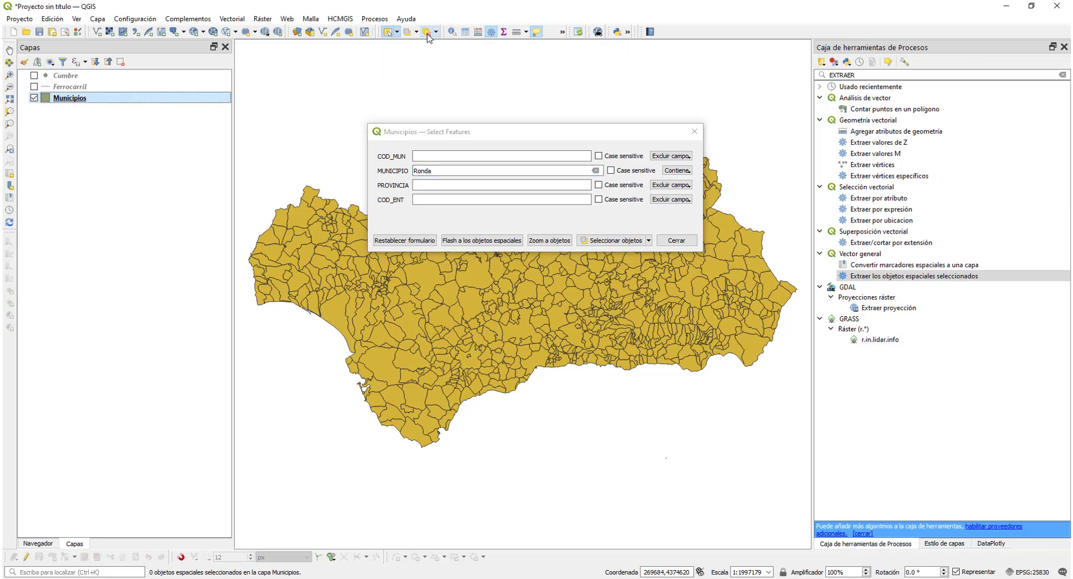
click(402, 170)
drag(402, 170, 401, 171)
key(BackSpace)
Step: Select all Municipios features whose PROVINCIA value contains Sevilla
click(437, 185)
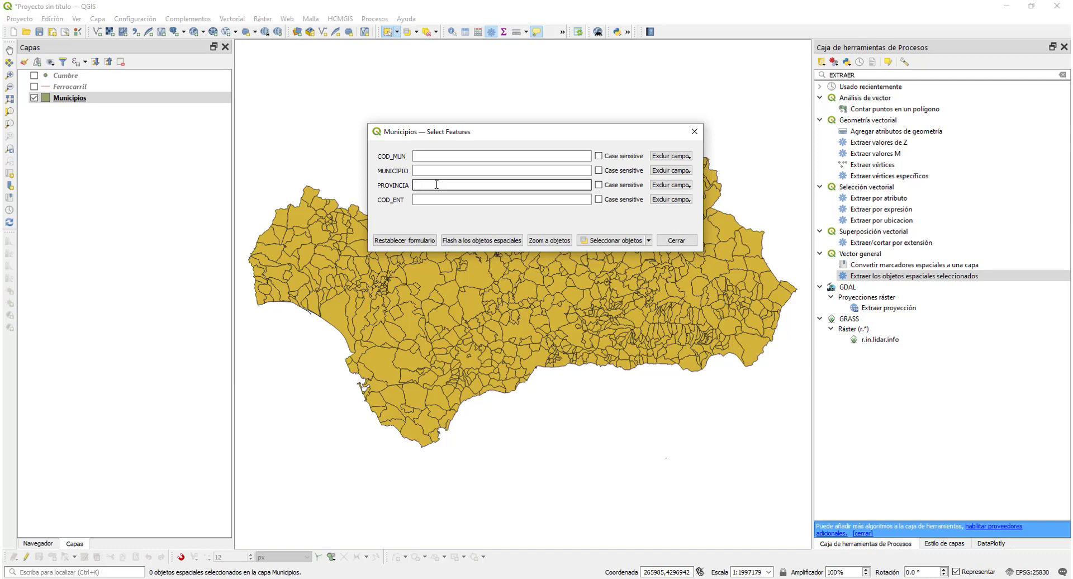
text(Sevill)
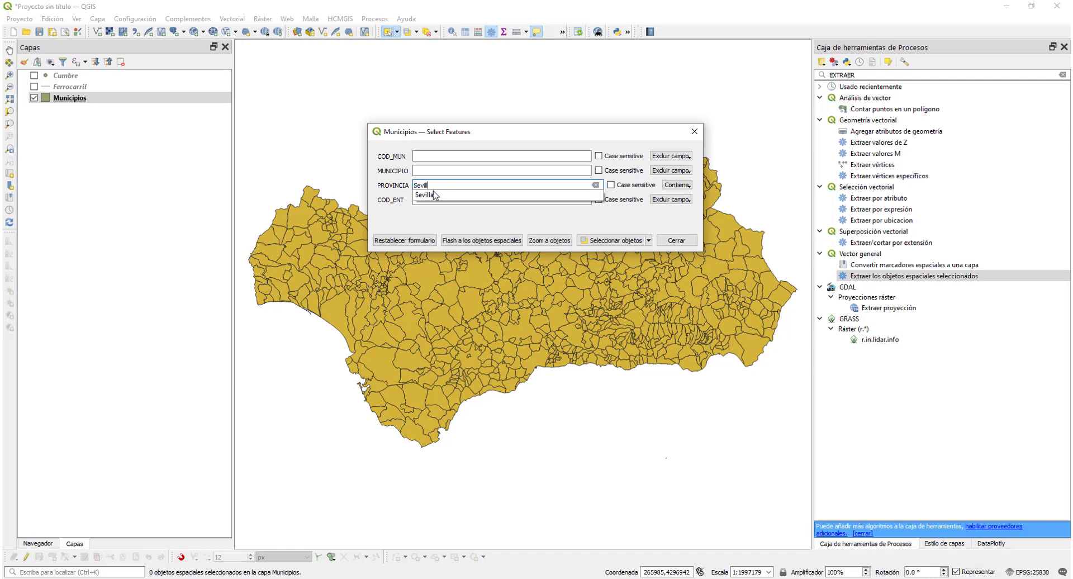
click(430, 195)
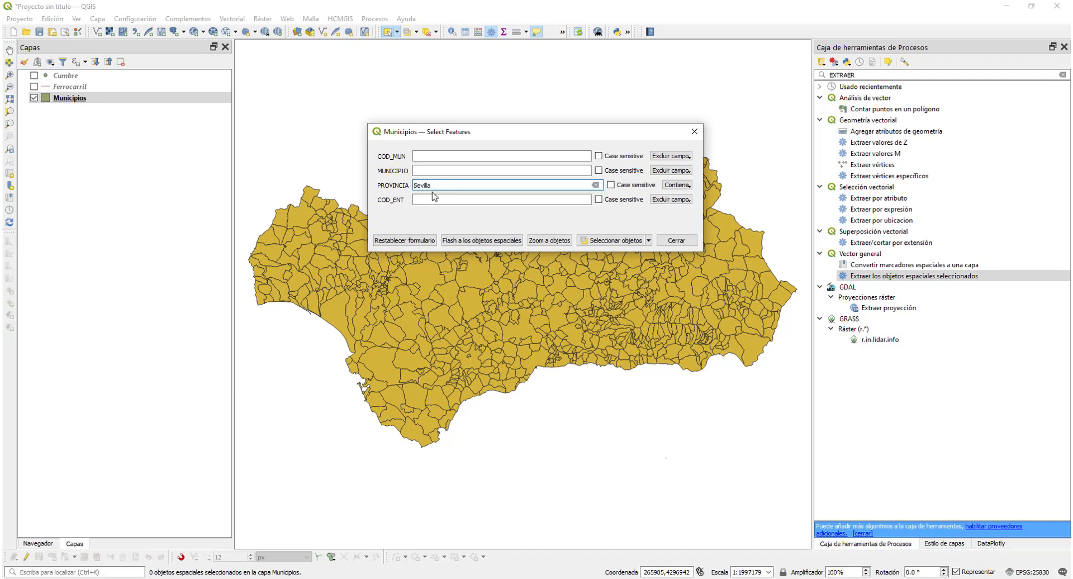
click(599, 242)
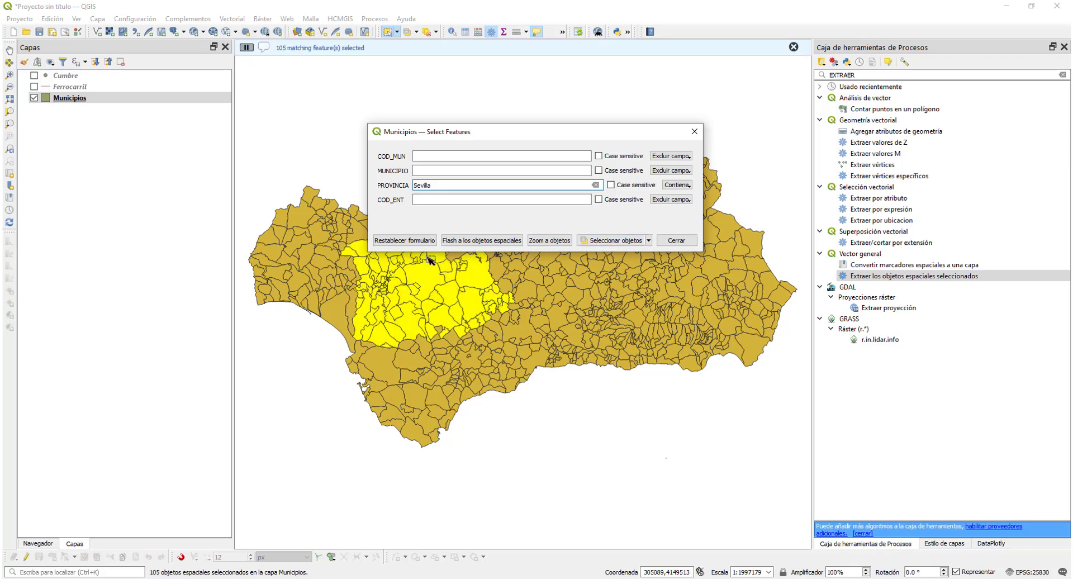
mouse_move(401, 314)
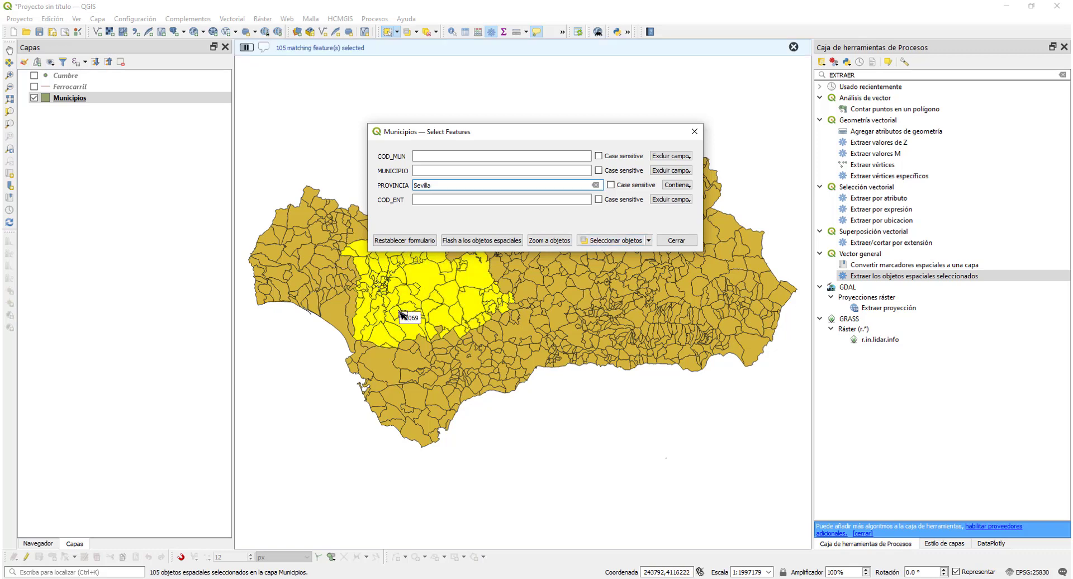